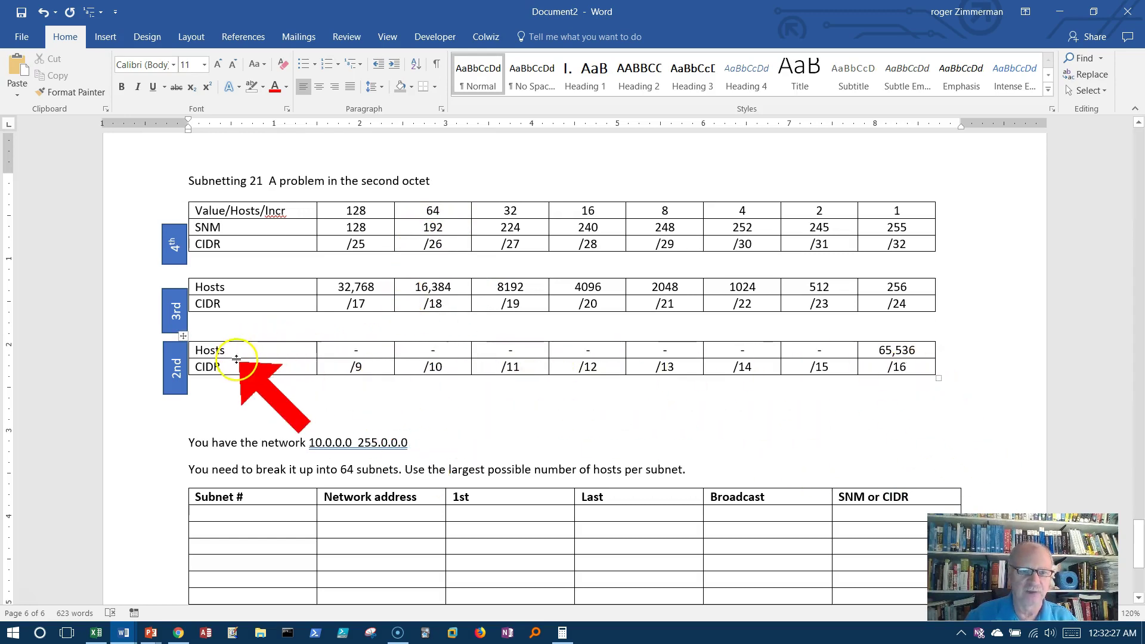
- Examine the value and SNM rows of the fourth-octet table and the given network 10.0.0.0 255.0.0.0
{"action": "left_click_drag", "start_coordinate": [921, 229], "coordinate": [357, 209]}
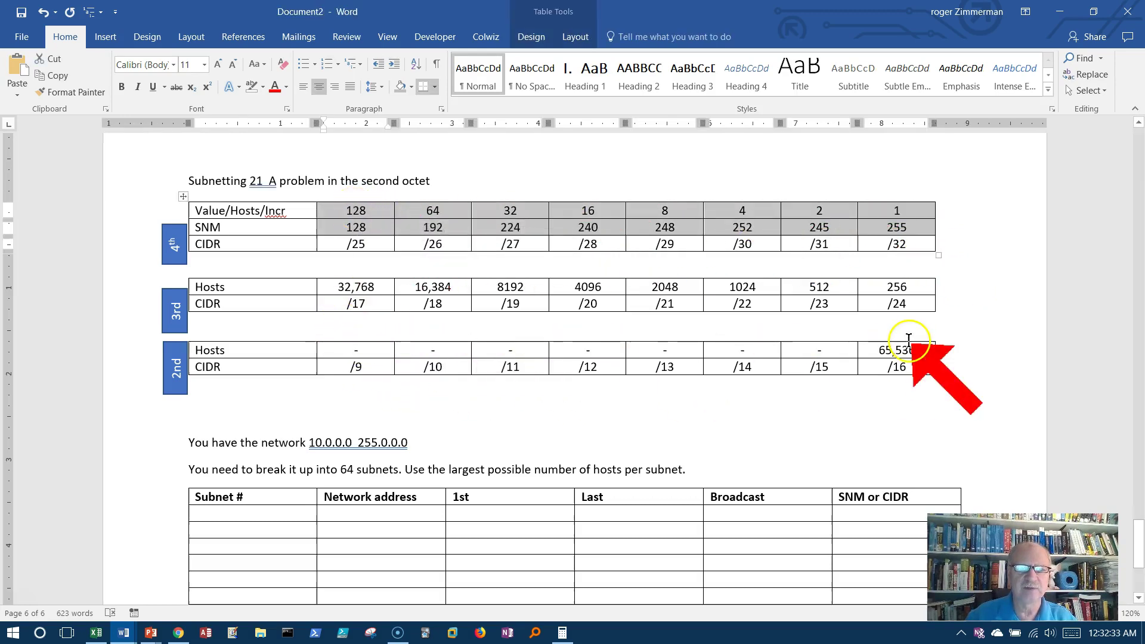
{"action": "left_click", "coordinate": [286, 210]}
{"action": "left_click_drag", "start_coordinate": [227, 211], "coordinate": [208, 211]}
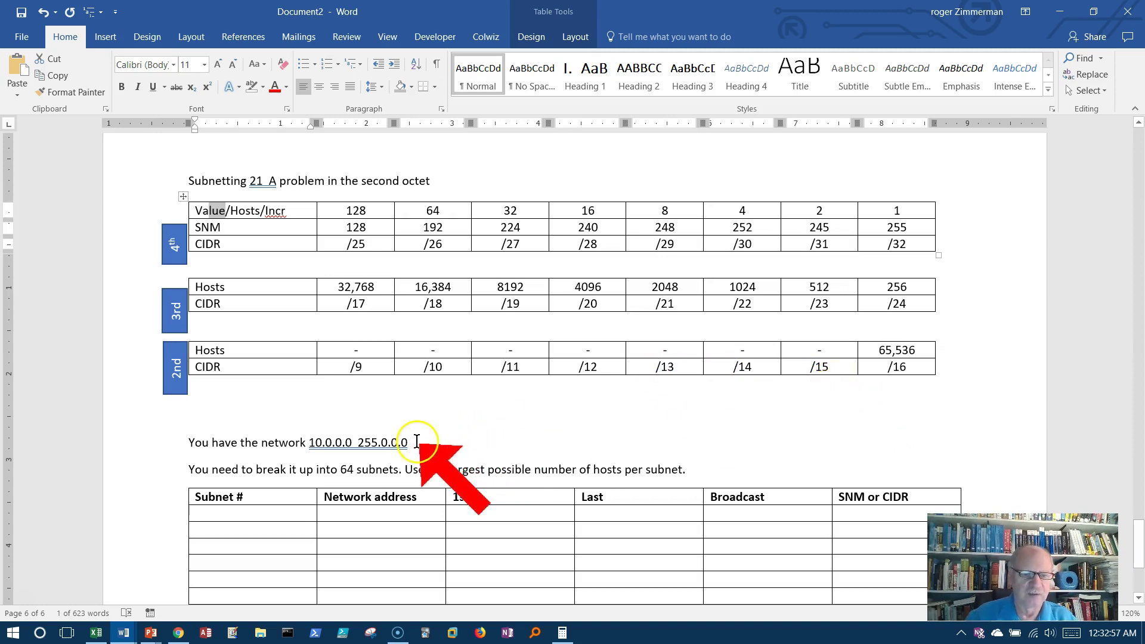
{"action": "left_click_drag", "start_coordinate": [417, 442], "coordinate": [167, 442]}
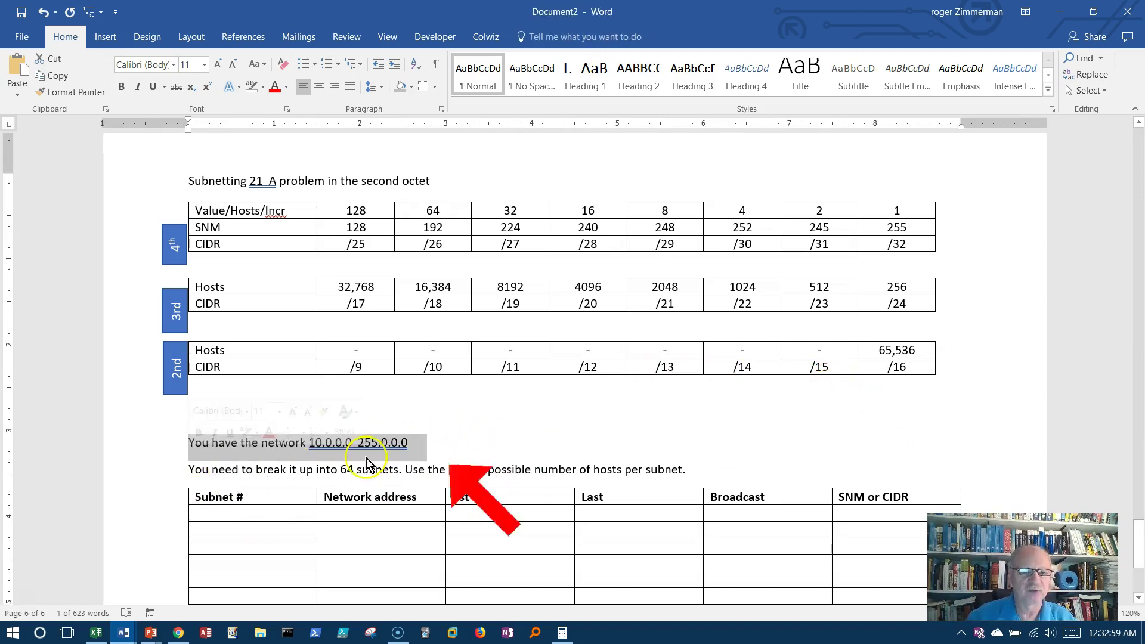
{"action": "left_click", "coordinate": [514, 449]}
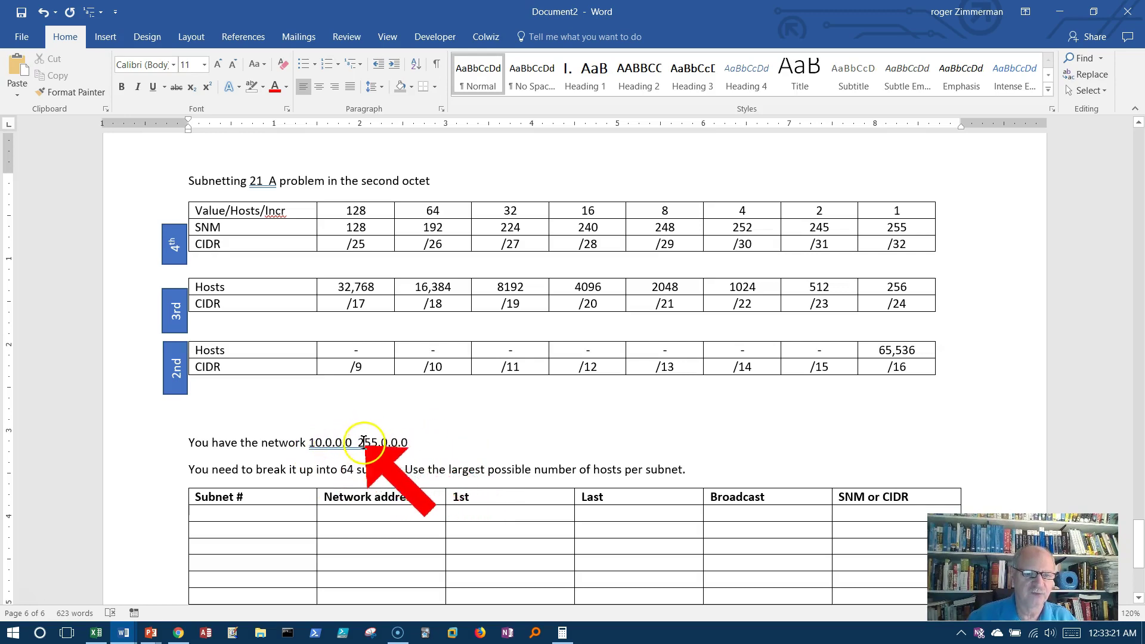
{"action": "left_click_drag", "start_coordinate": [359, 446], "coordinate": [378, 445]}
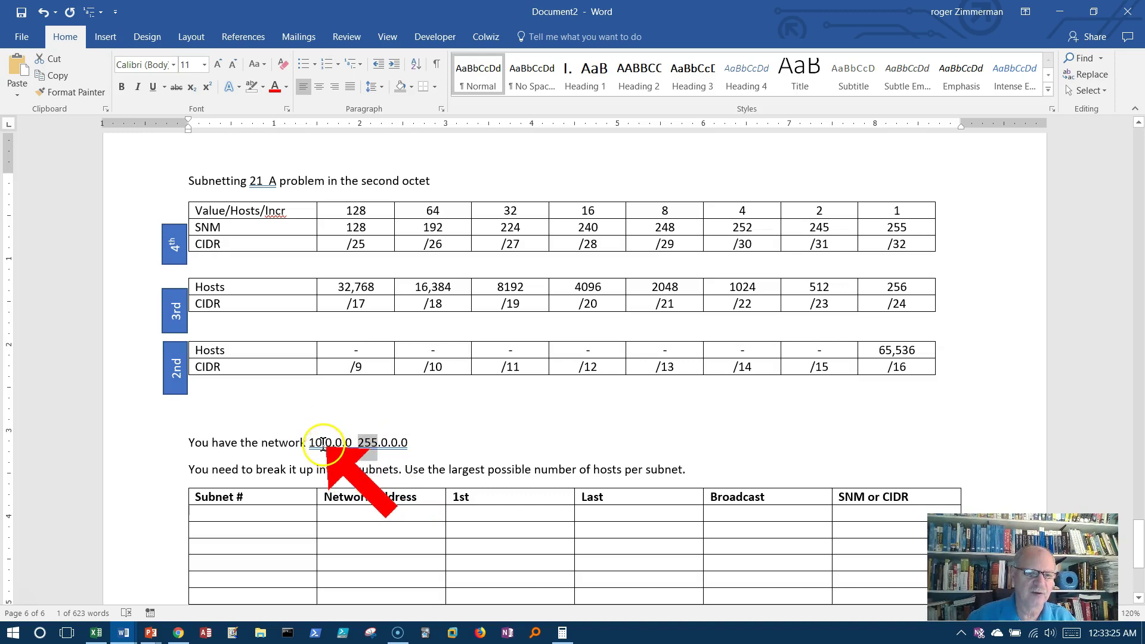
- Add the binary mask 11111111.0000000.00000000.00000000 after the given network and mask in the problem statement
{"action": "left_click", "coordinate": [447, 441]}
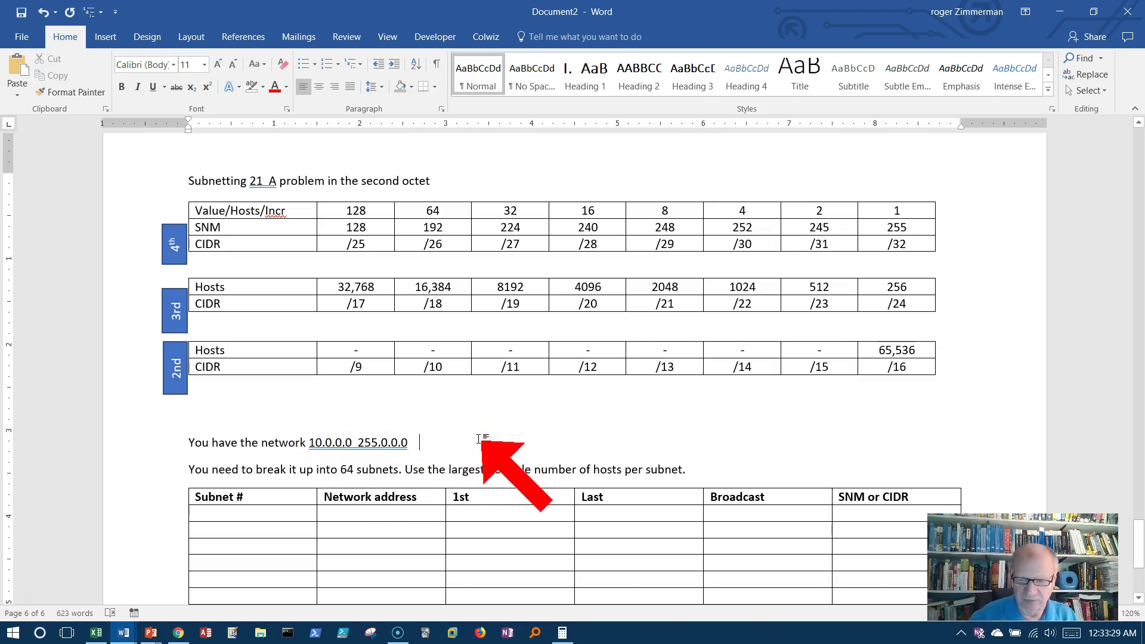
{"action": "type", "text": "11"}
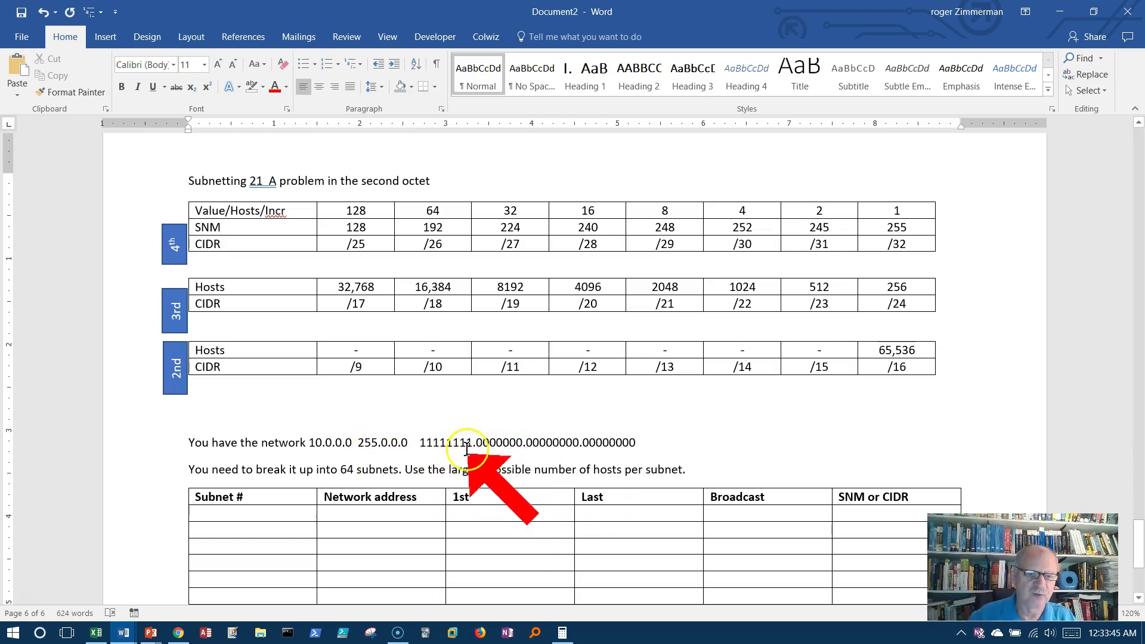
{"action": "left_click_drag", "start_coordinate": [482, 451], "coordinate": [484, 452]}
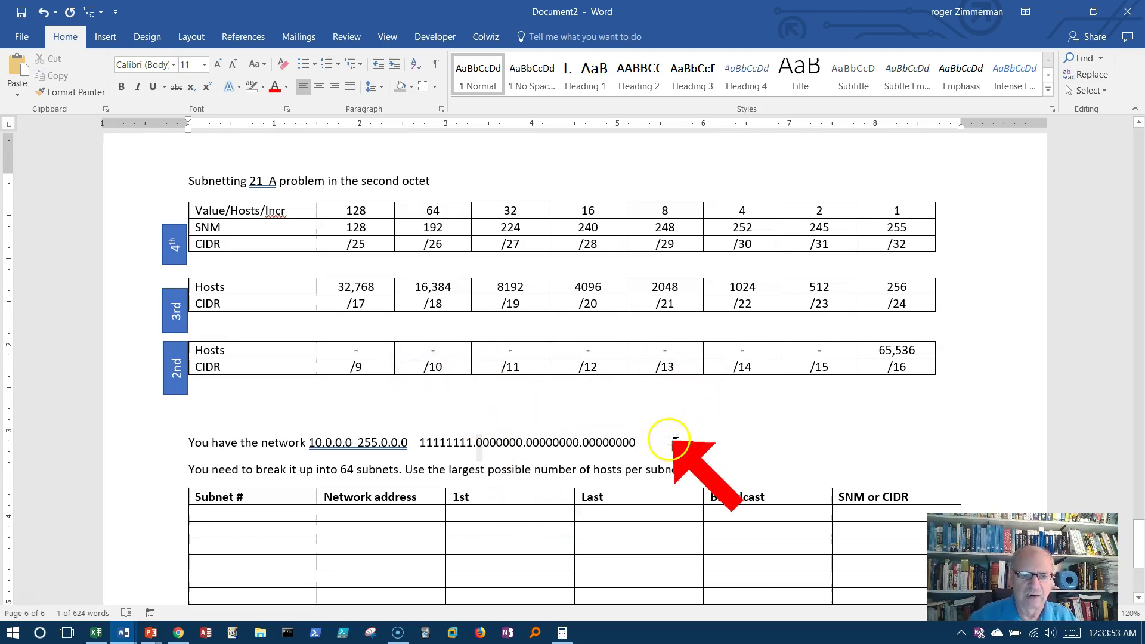
- Number the first four rows of the Subnet # column 1, 2, 3 and 4
{"action": "scroll", "coordinate": [749, 382], "scroll_direction": "down", "scroll_amount": 3}
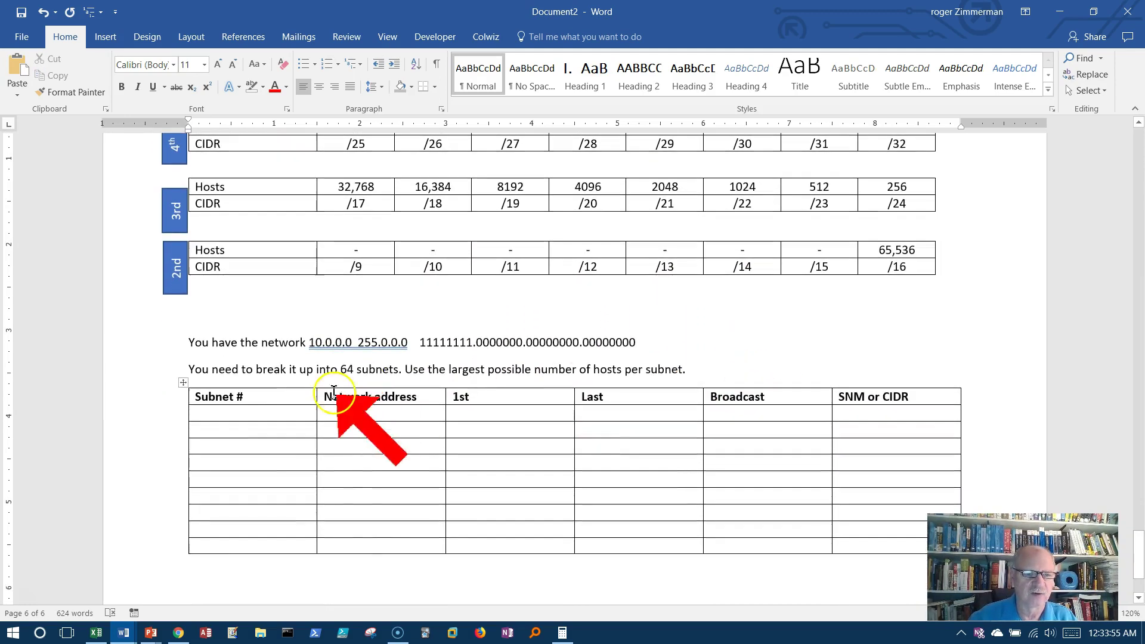
{"action": "left_click", "coordinate": [282, 414]}
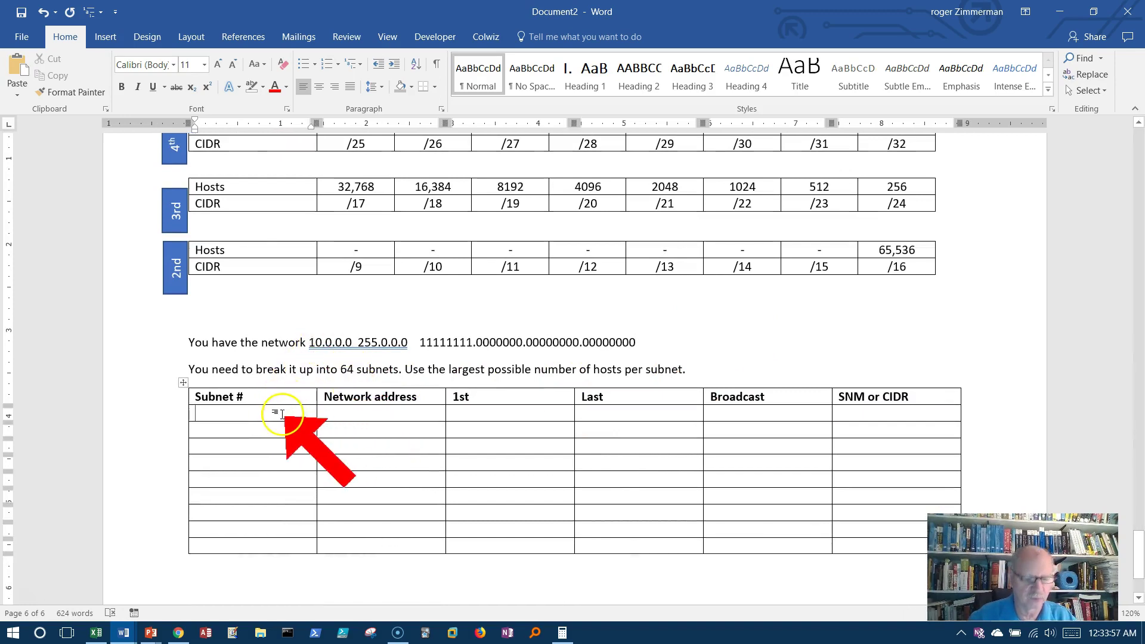
{"action": "type", "text": "1"}
{"action": "key", "text": "Down"}
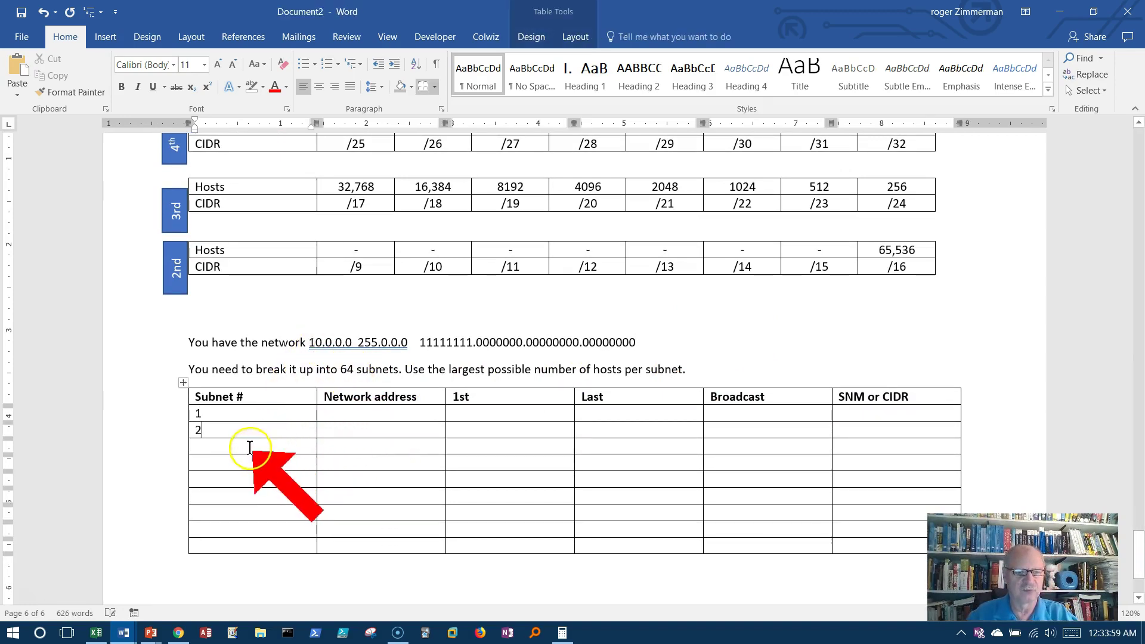
{"action": "type", "text": "3"}
{"action": "key", "text": "Down"}
{"action": "type", "text": "4"}
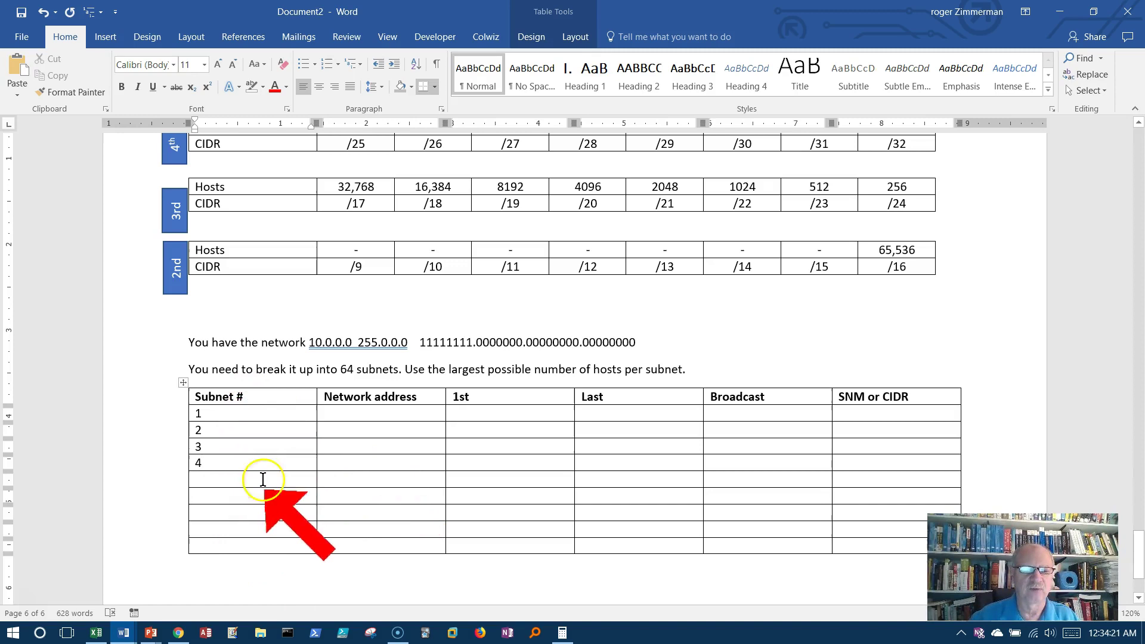
- Enter 10.0.0.0 as the network address of subnet 1
{"action": "left_click", "coordinate": [356, 410]}
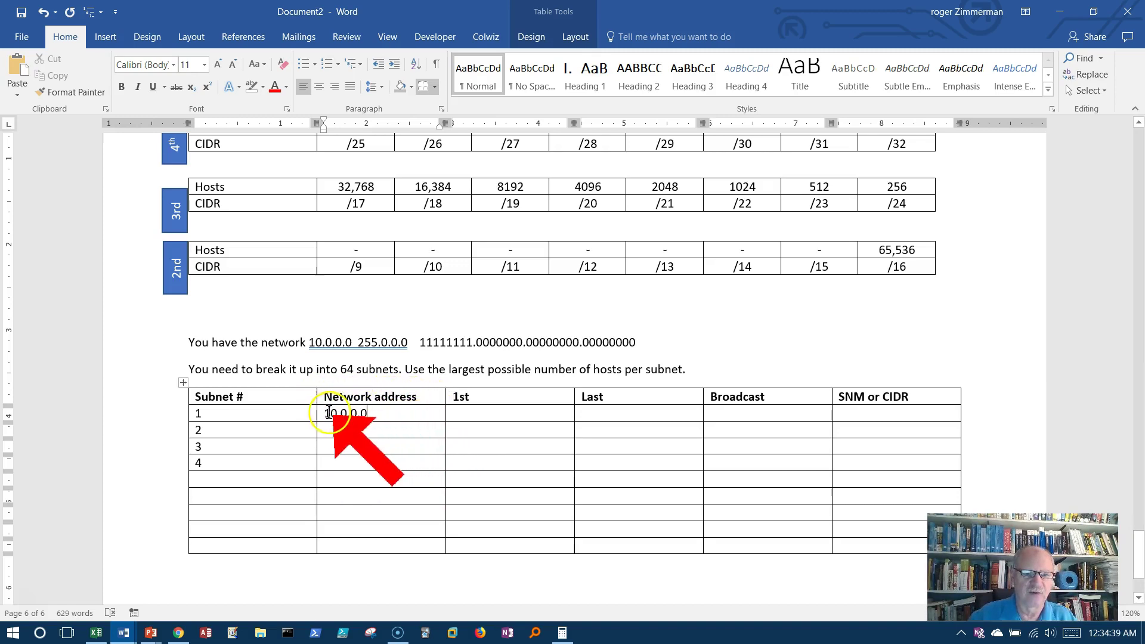
{"action": "left_click_drag", "start_coordinate": [350, 412], "coordinate": [375, 411]}
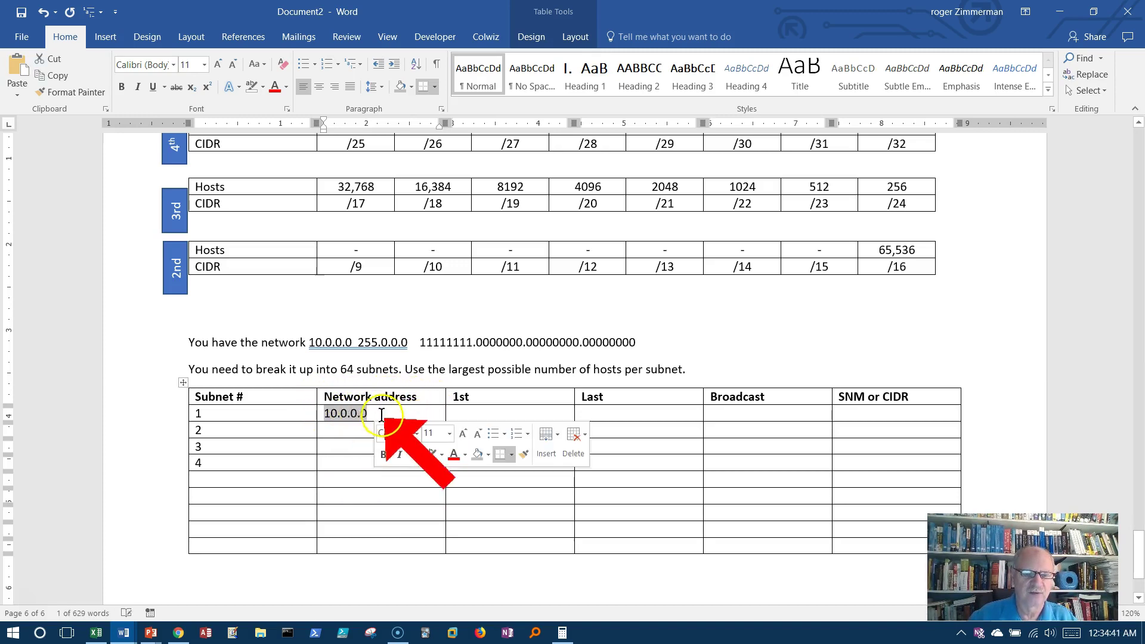
{"action": "left_click", "coordinate": [377, 410]}
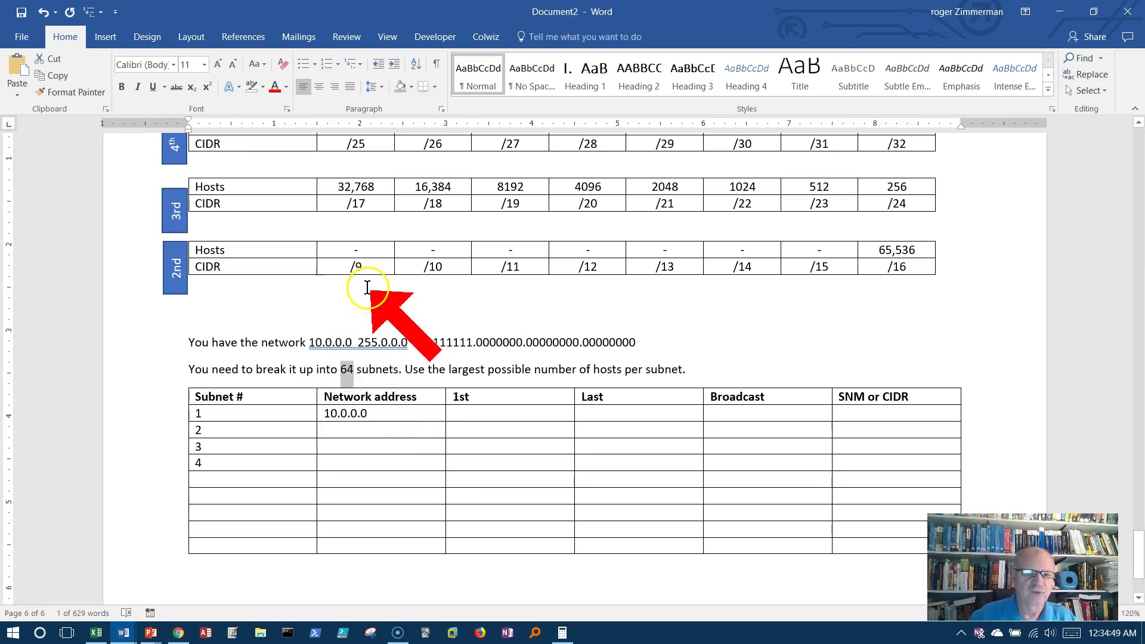
- Examine the boundary after the binary mask's first octet and count through the second-octet columns from /9 to /13
{"action": "left_click", "coordinate": [448, 345]}
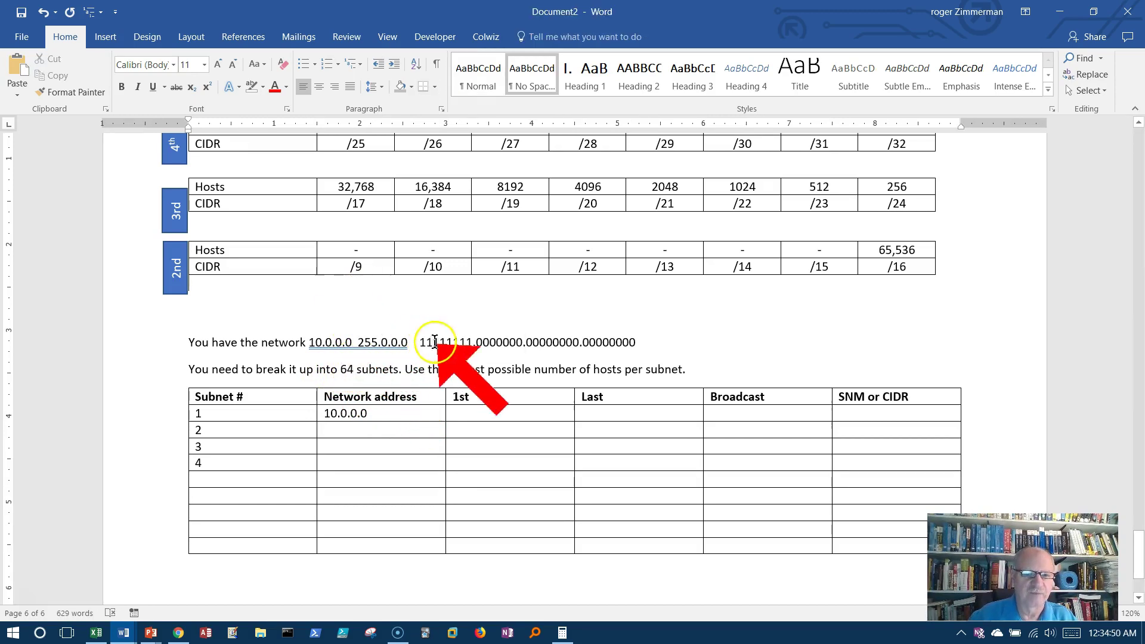
{"action": "double_click", "coordinate": [478, 344]}
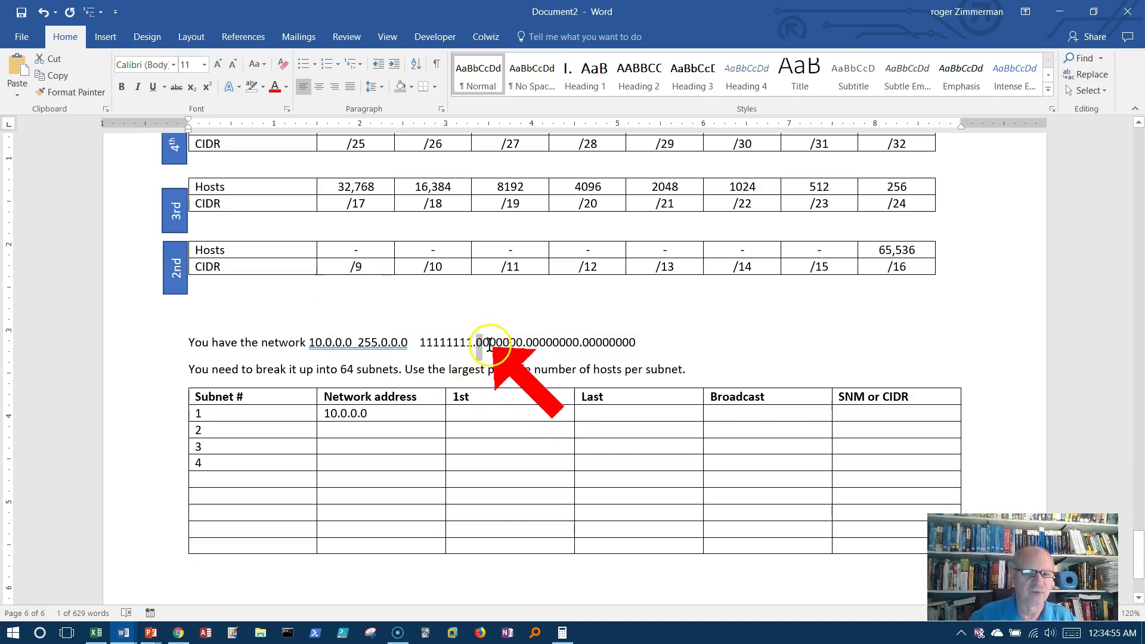
{"action": "left_click", "coordinate": [487, 345]}
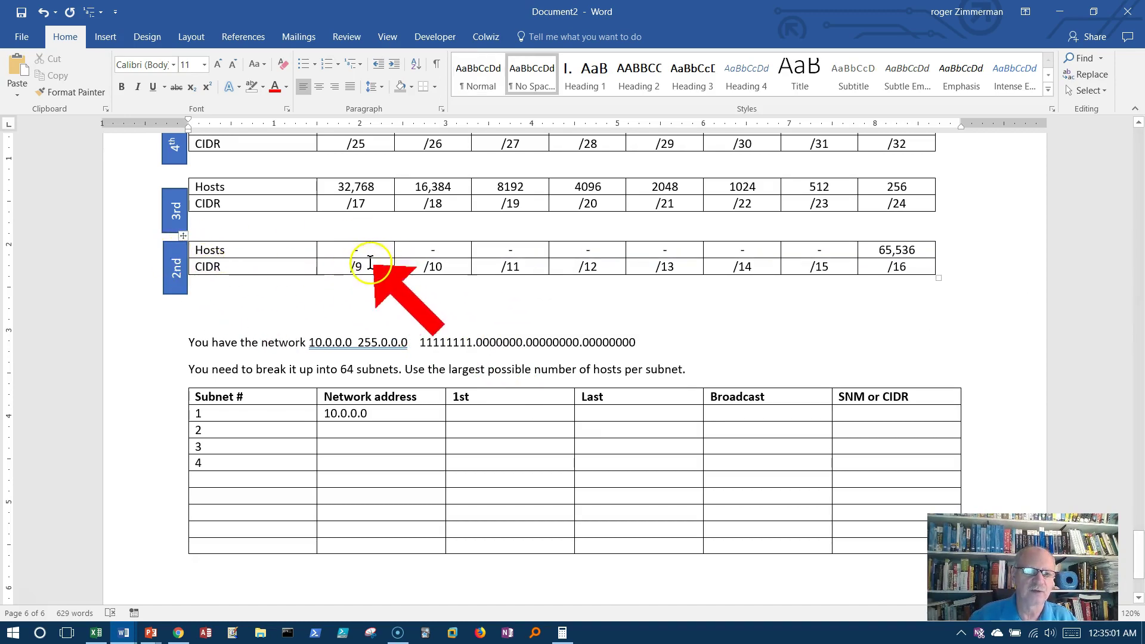
{"action": "left_click_drag", "start_coordinate": [361, 253], "coordinate": [358, 267]}
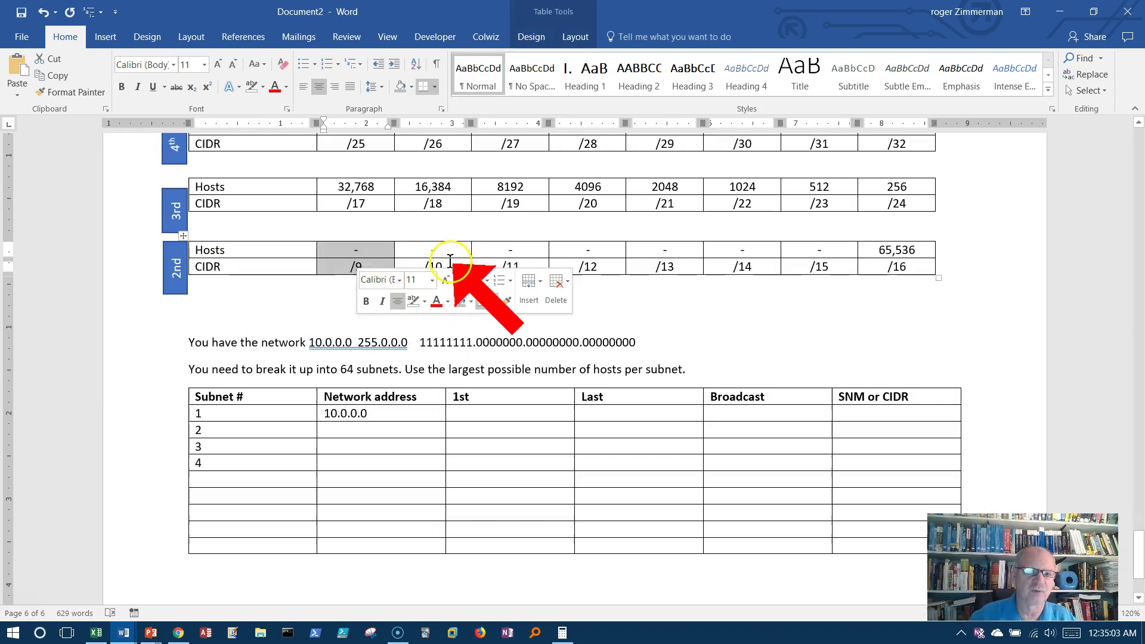
{"action": "left_click_drag", "start_coordinate": [436, 266], "coordinate": [424, 254]}
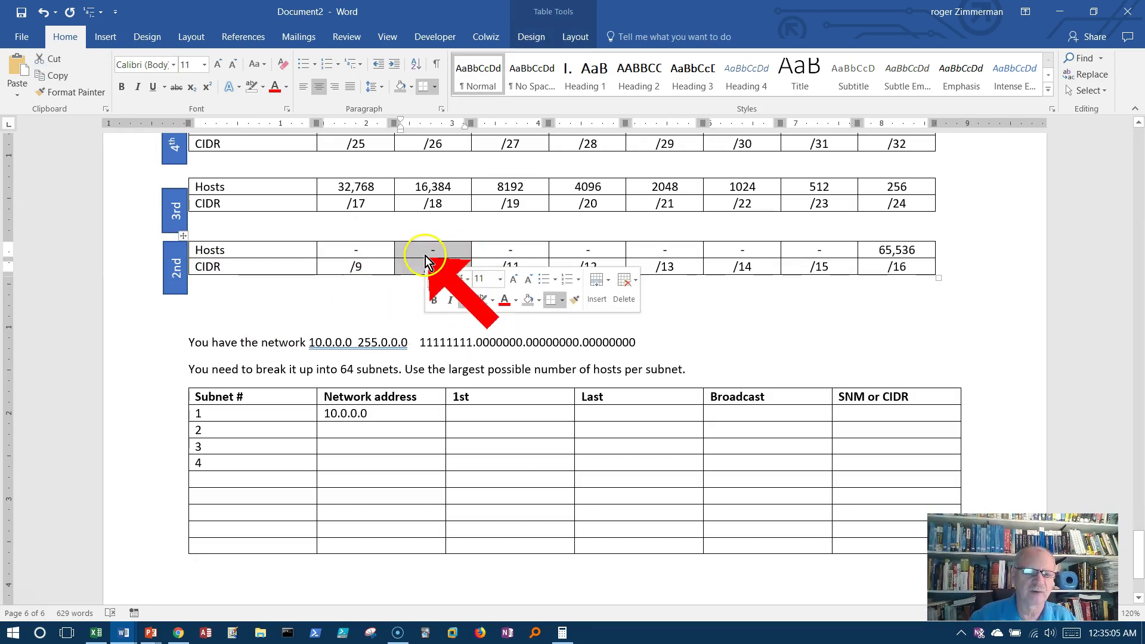
{"action": "left_click", "coordinate": [525, 253]}
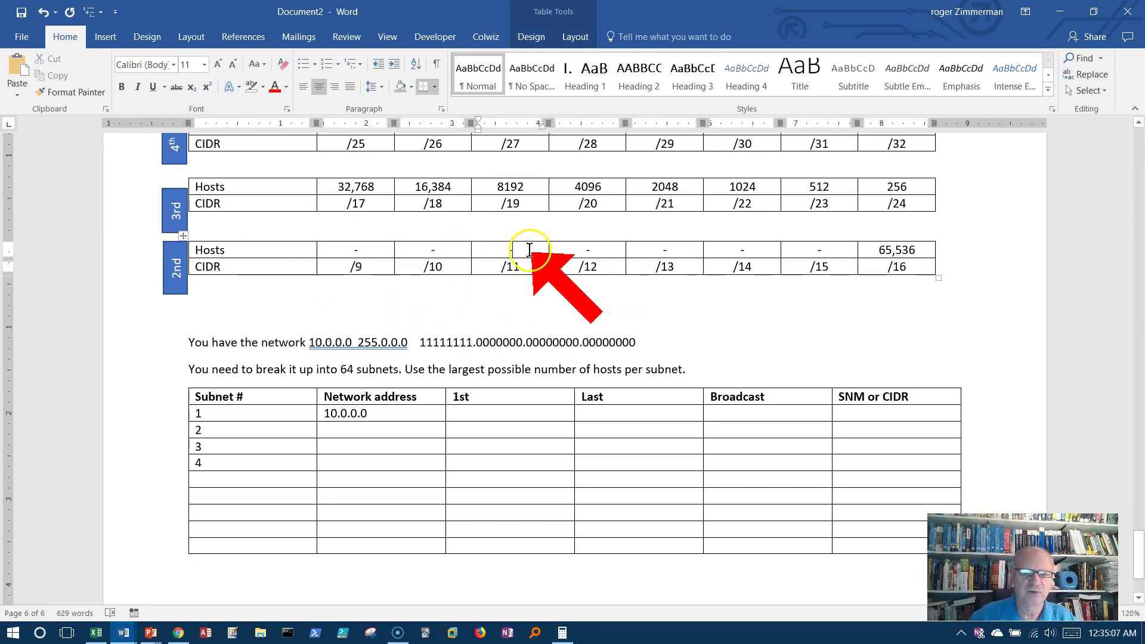
{"action": "left_click_drag", "start_coordinate": [594, 263], "coordinate": [590, 252]}
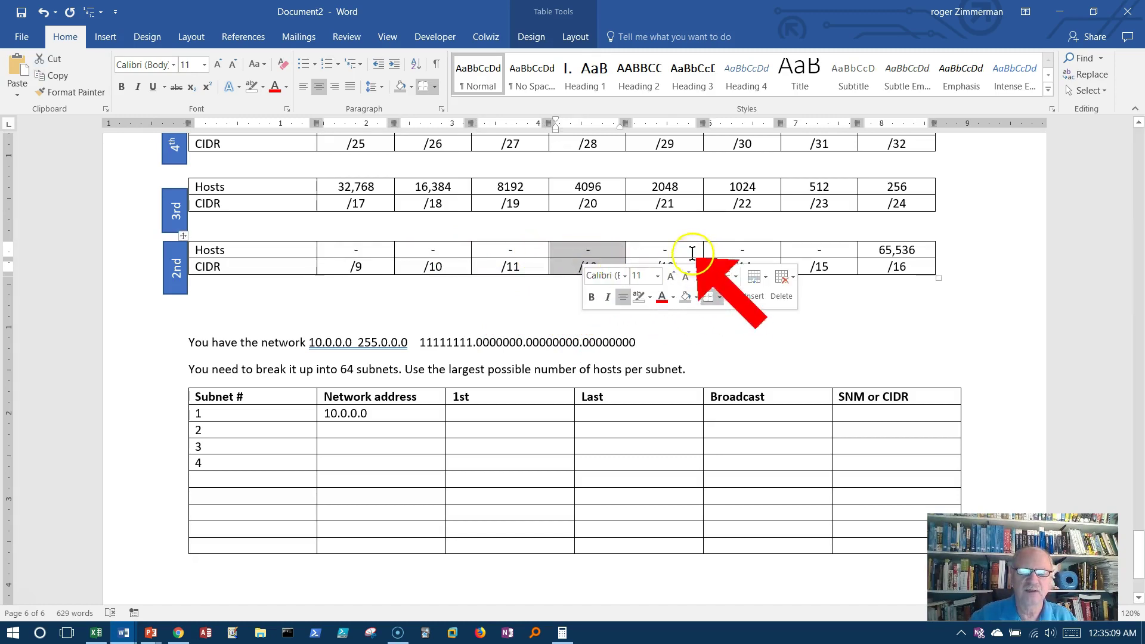
{"action": "left_click_drag", "start_coordinate": [668, 265], "coordinate": [651, 254]}
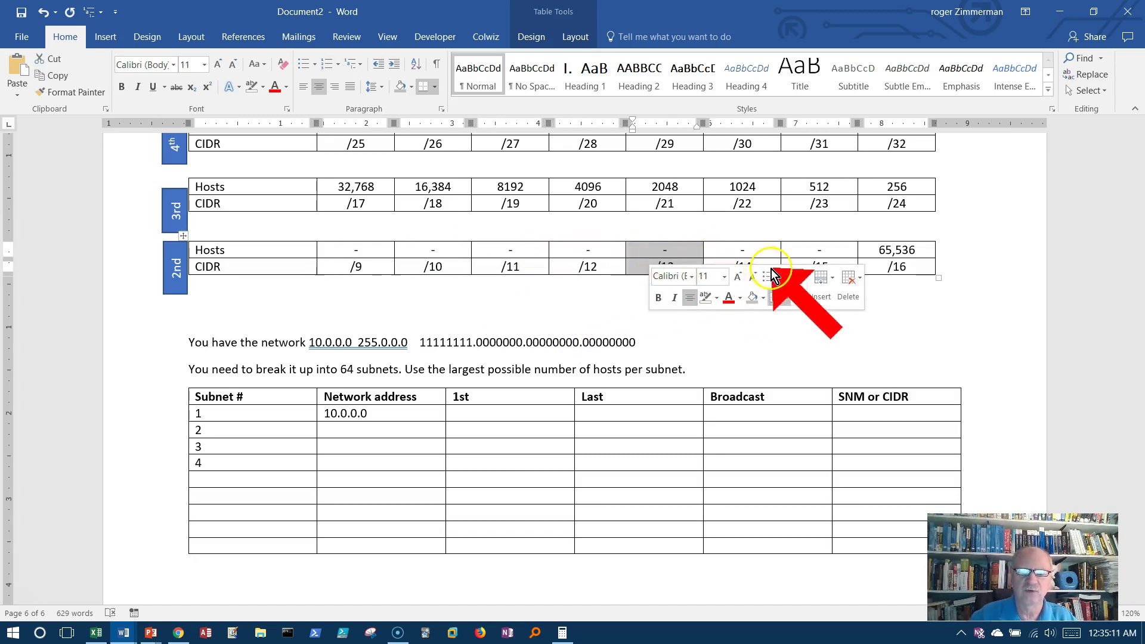
- Shade the Hosts and CIDR cells of the /14 column in the second-octet table grey
{"action": "left_click_drag", "start_coordinate": [753, 267], "coordinate": [743, 250]}
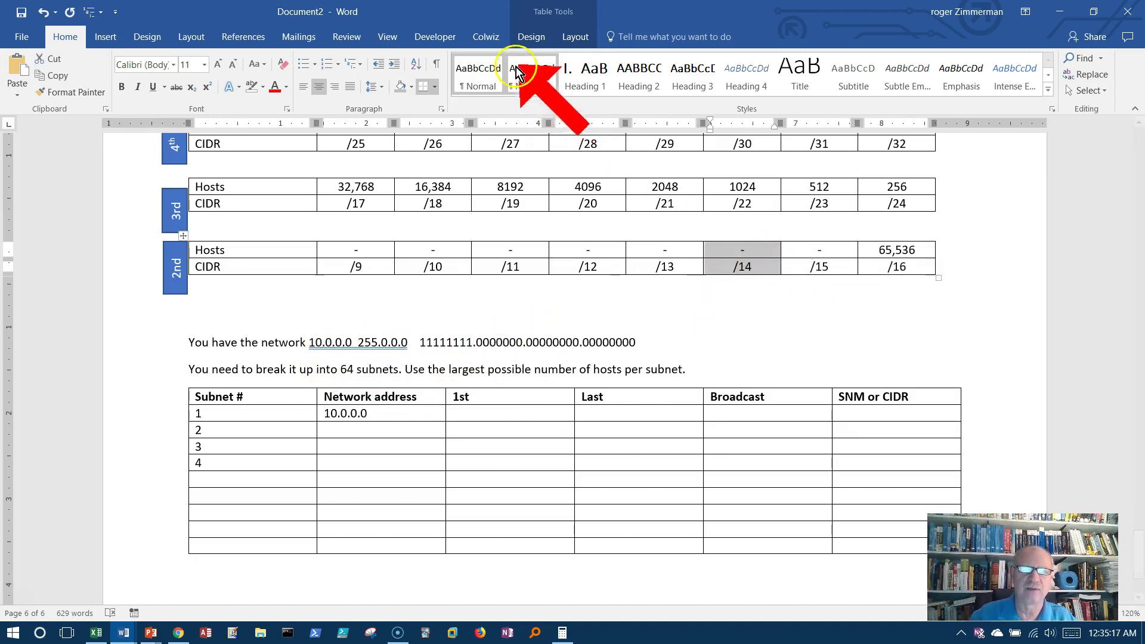
{"action": "left_click", "coordinate": [532, 38]}
{"action": "left_click", "coordinate": [577, 94]}
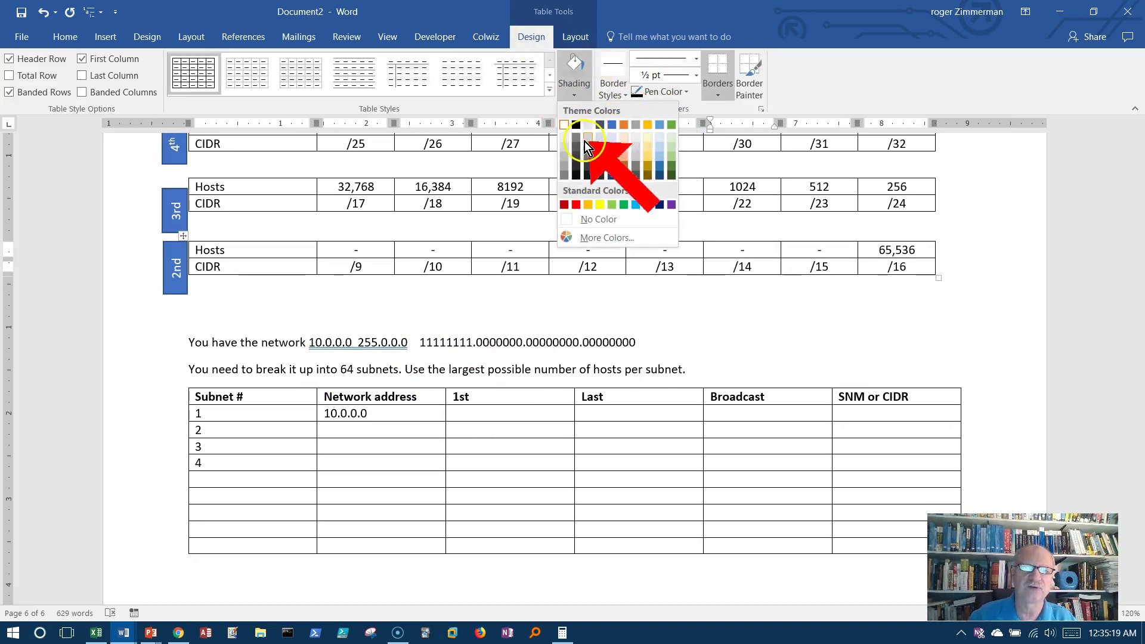
{"action": "left_click", "coordinate": [568, 157]}
{"action": "left_click", "coordinate": [769, 304]}
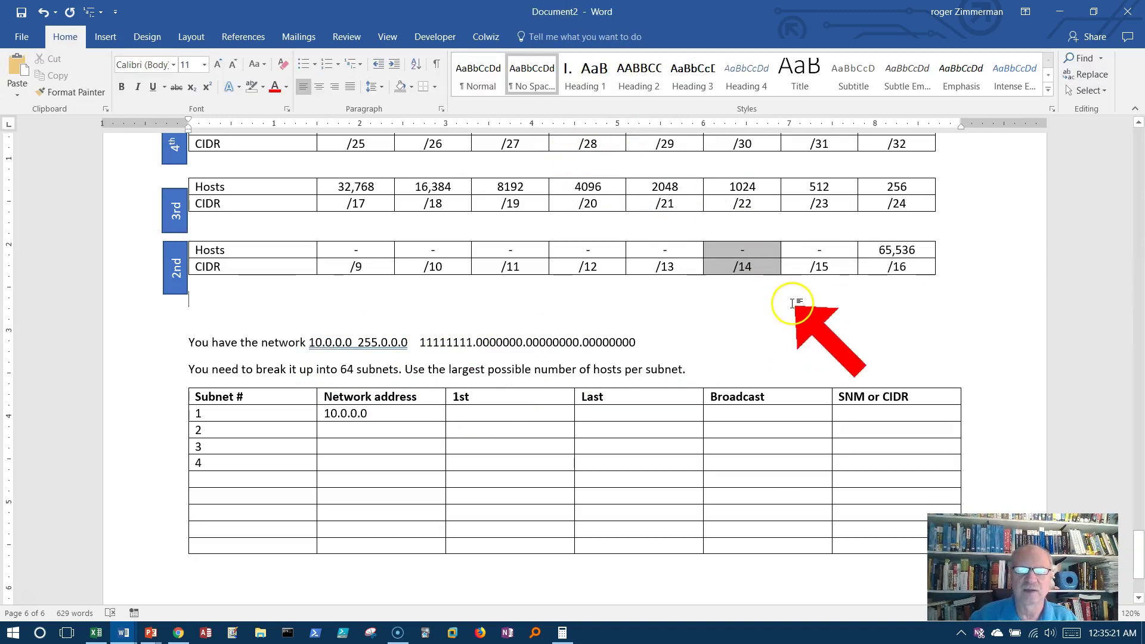
- Draw a vertical arrow about 0.97" long pointing up at the /14 cell from below the second-octet table
{"action": "left_click", "coordinate": [102, 38]}
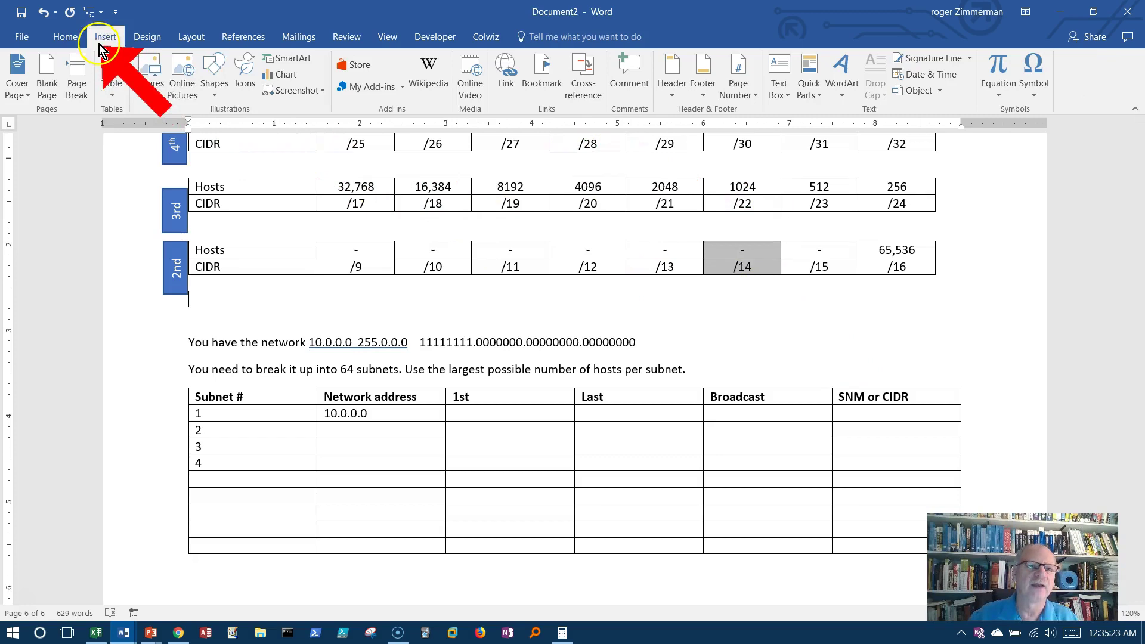
{"action": "left_click", "coordinate": [209, 99]}
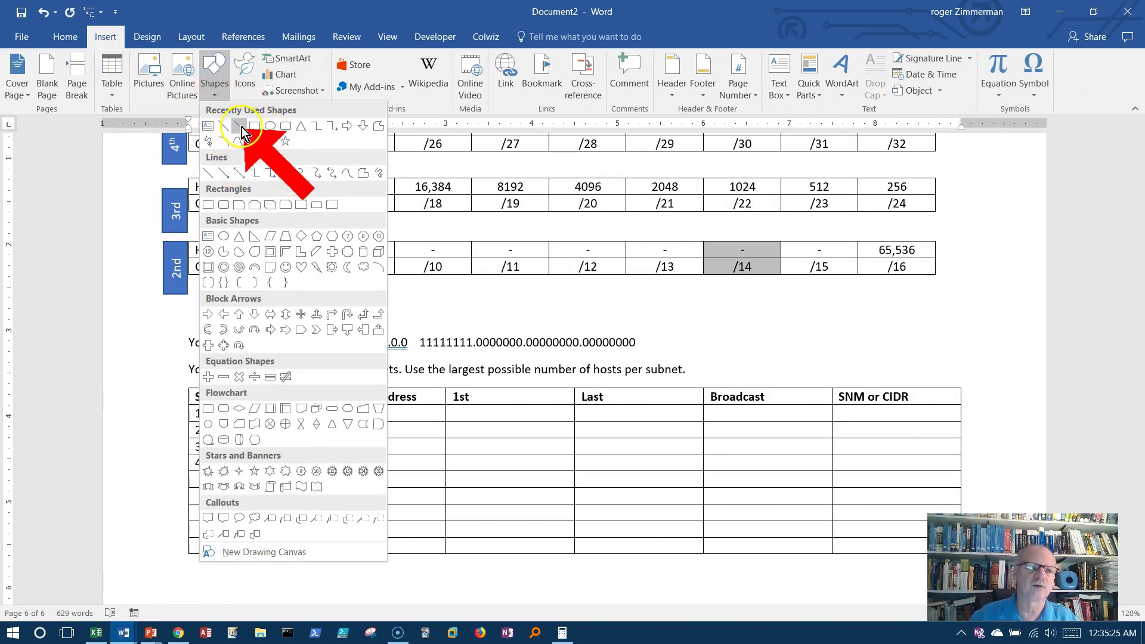
{"action": "left_click", "coordinate": [239, 126]}
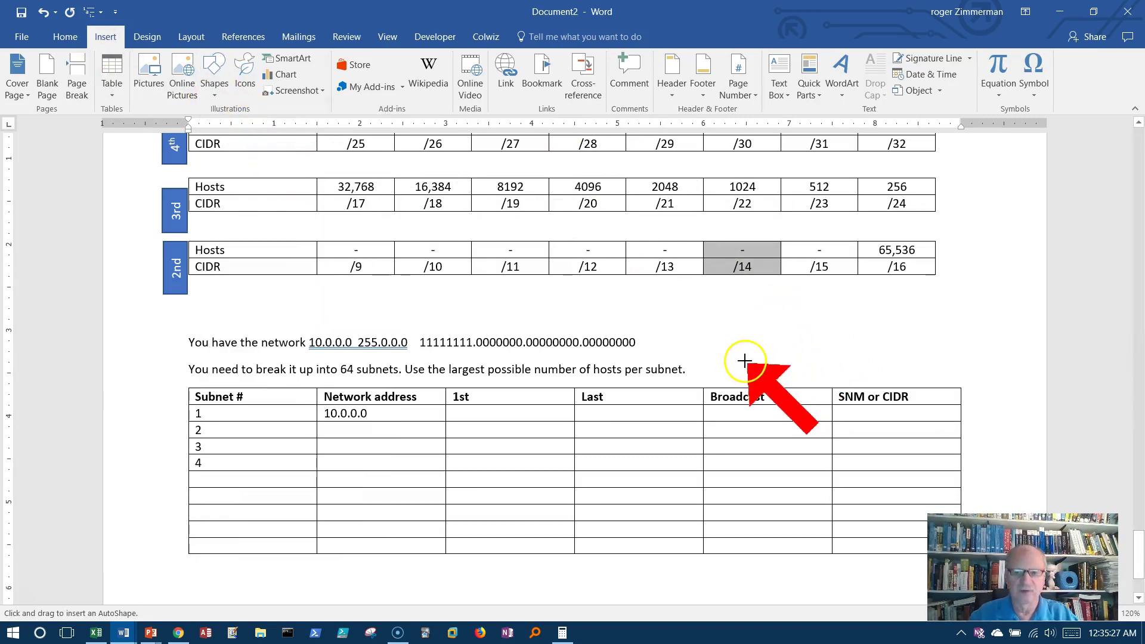
{"action": "left_click_drag", "start_coordinate": [745, 361], "coordinate": [746, 278]}
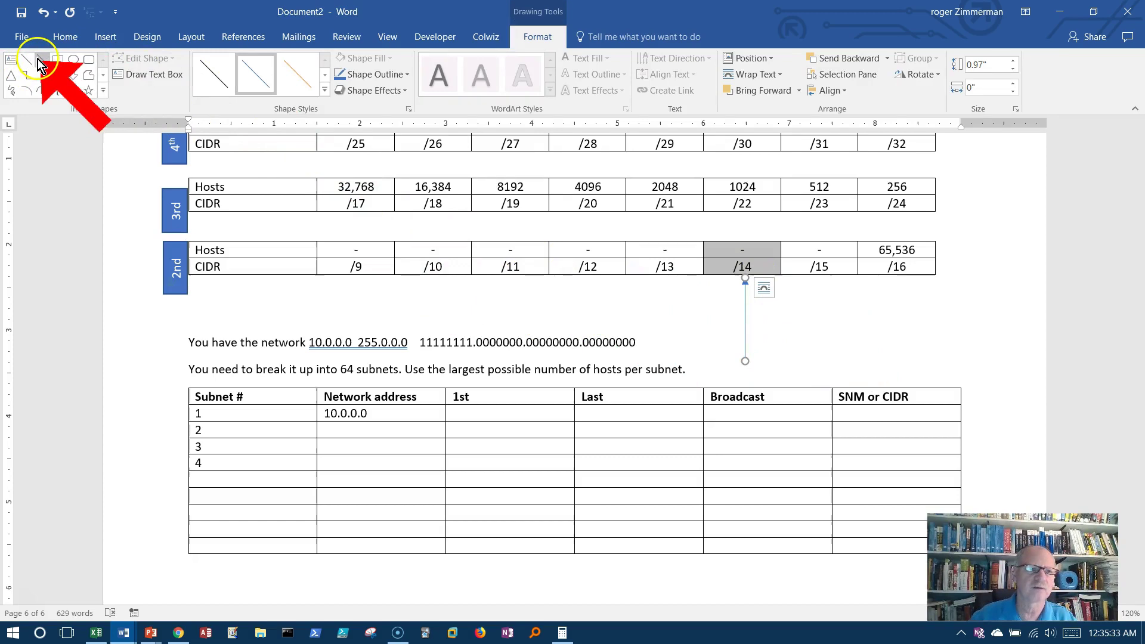
- Draw a horizontal arrow beneath the second-octet table, running from the /14 column back to the table's left edge
{"action": "left_click", "coordinate": [39, 62]}
{"action": "left_click_drag", "start_coordinate": [743, 281], "coordinate": [193, 288]}
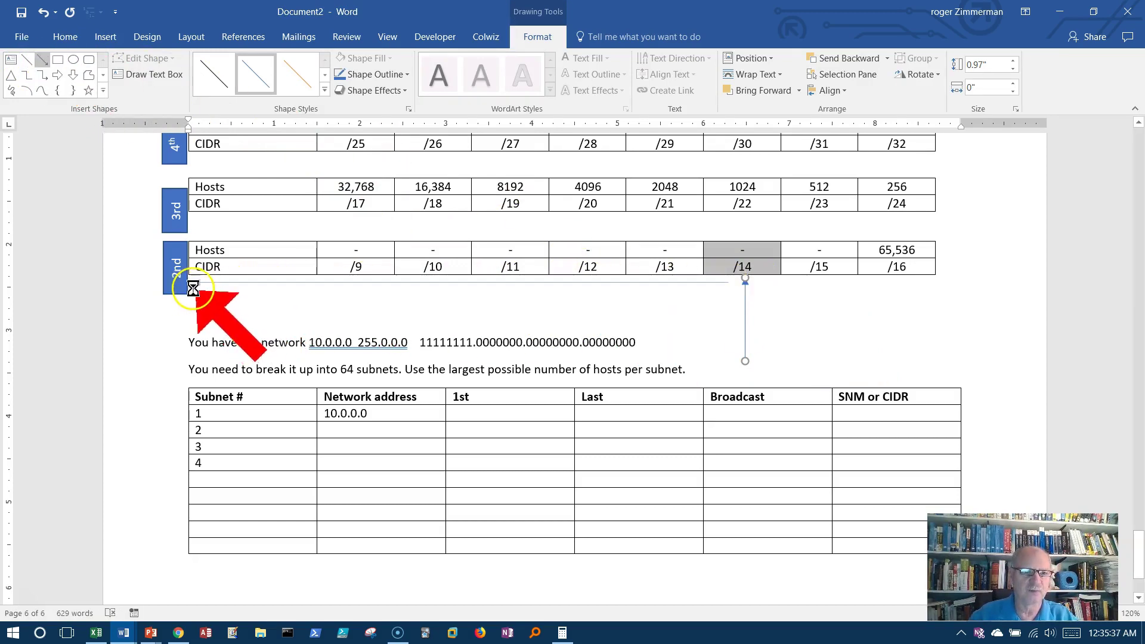
{"action": "left_click", "coordinate": [753, 281]}
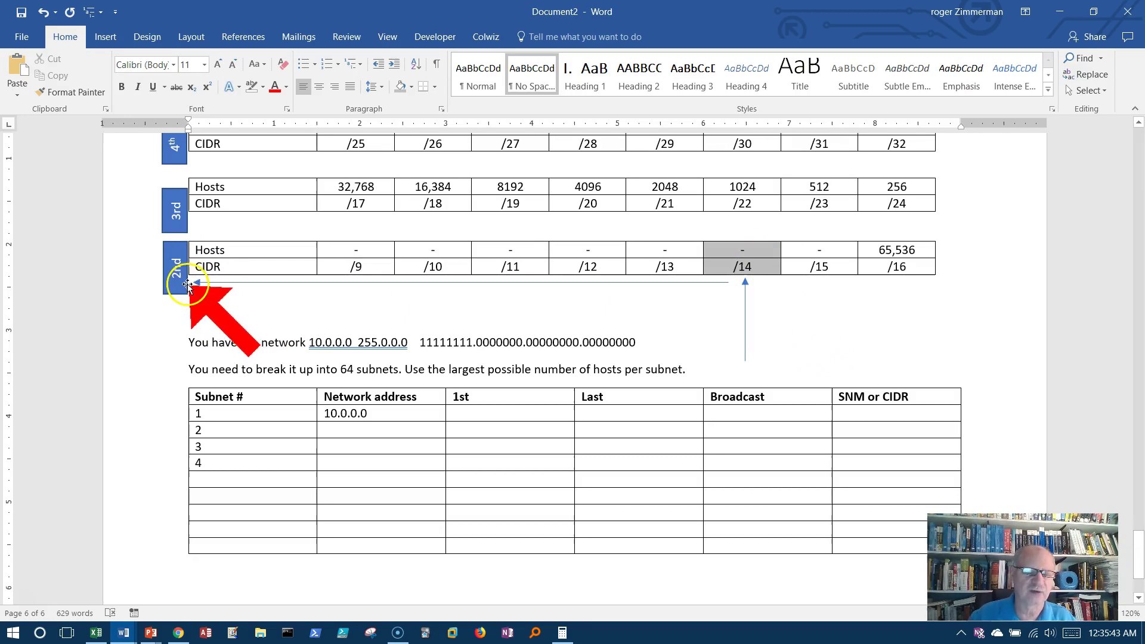
{"action": "left_click", "coordinate": [821, 296]}
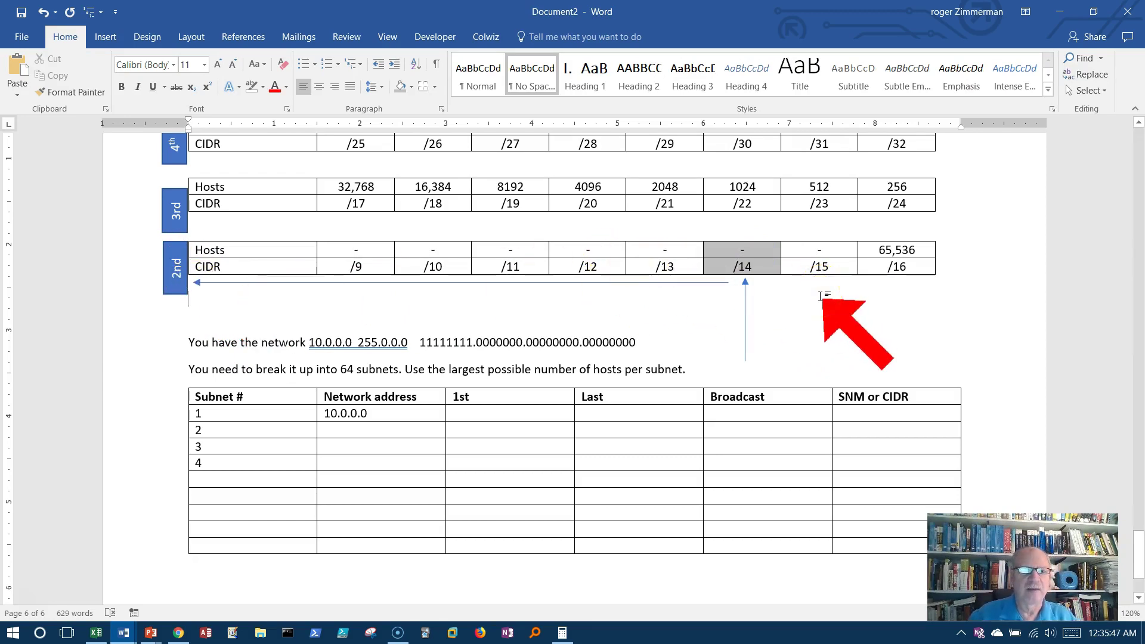
- Look up the increment for the /14 column in the Value/Hosts/Incr row and highlight it
{"action": "scroll", "coordinate": [821, 296], "scroll_direction": "up", "scroll_amount": 1}
{"action": "scroll", "coordinate": [316, 224], "scroll_direction": "up", "scroll_amount": 2}
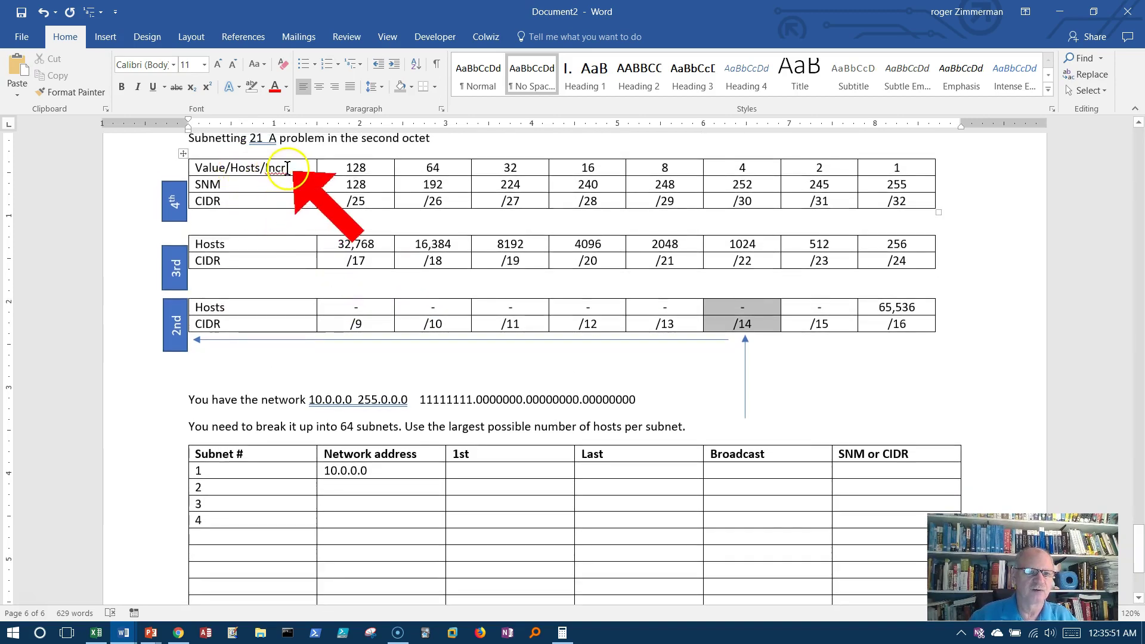
{"action": "double_click", "coordinate": [743, 169]}
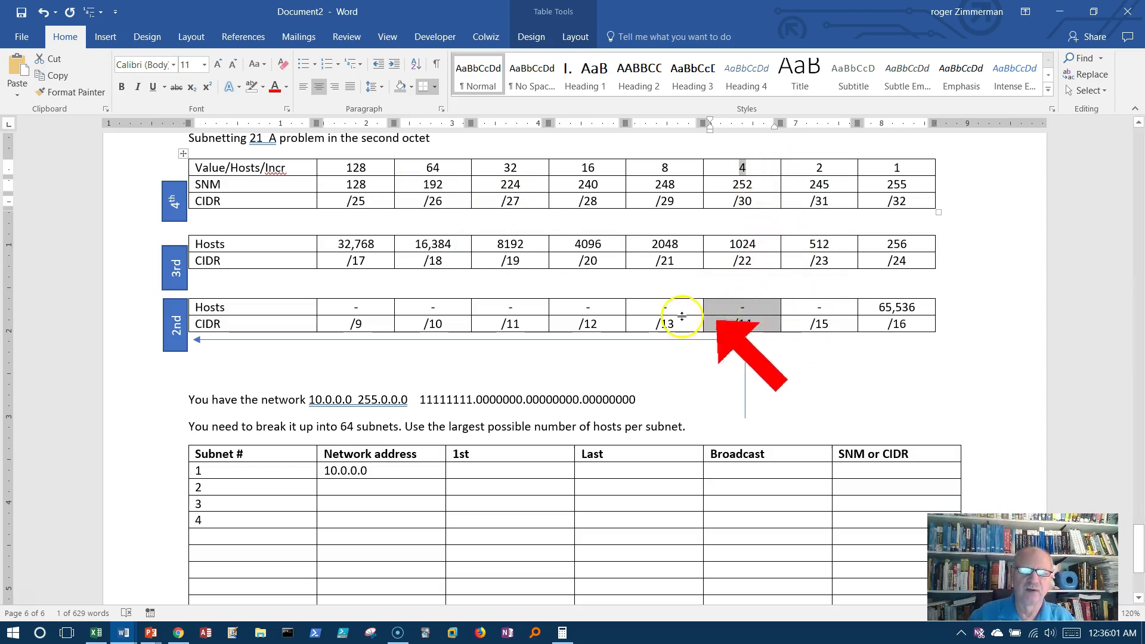
- Enter the network addresses 10.4.0.0, 10.8.0.0 and 10.12.0.0 for subnets 2, 3 and 4 in the subnet table
{"action": "left_click", "coordinate": [768, 171]}
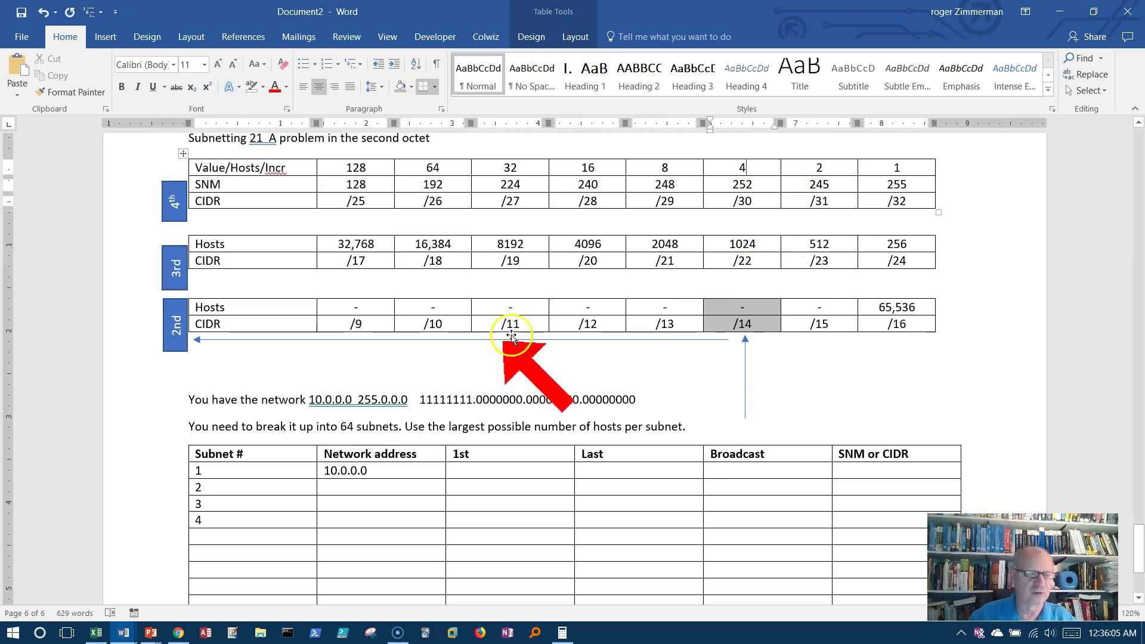
{"action": "left_click", "coordinate": [336, 486]}
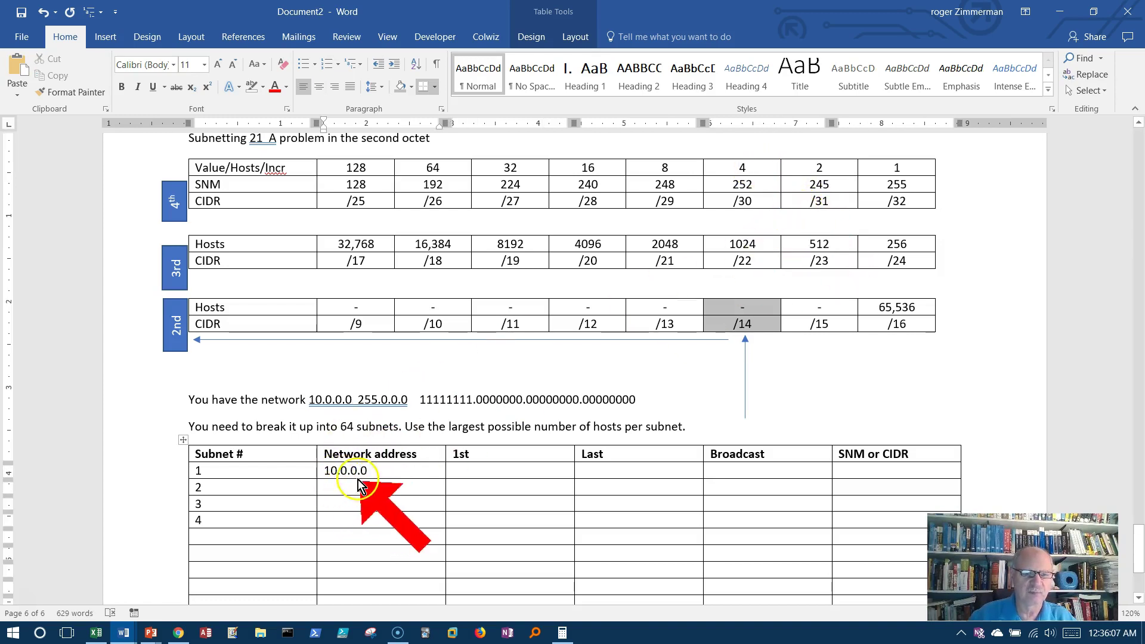
{"action": "type", "text": "10"}
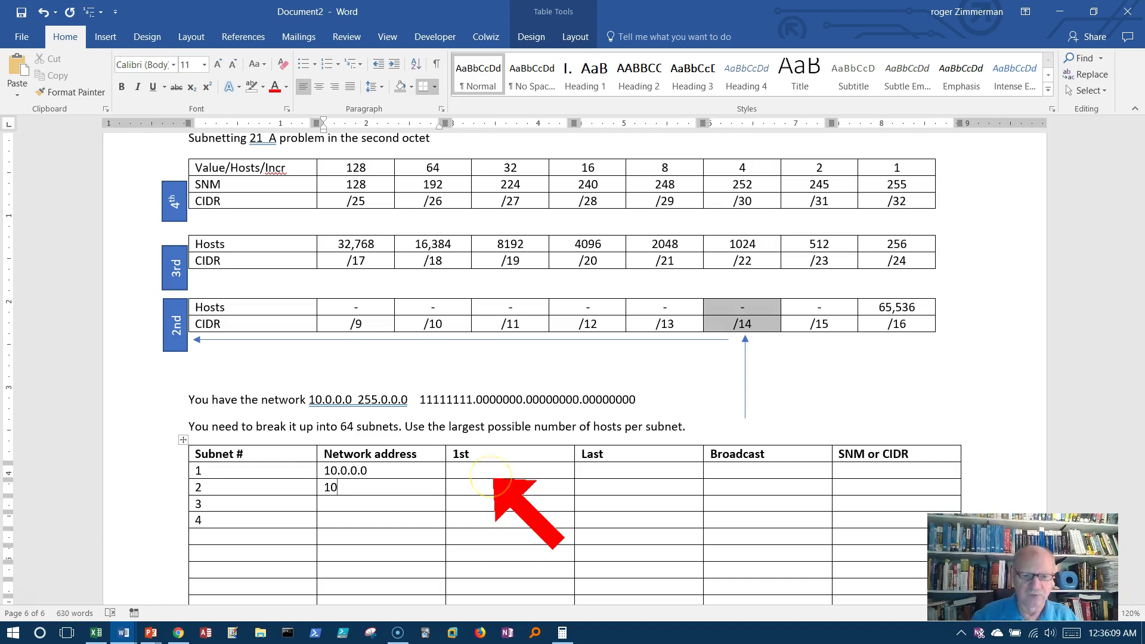
{"action": "type", "text": ".4"}
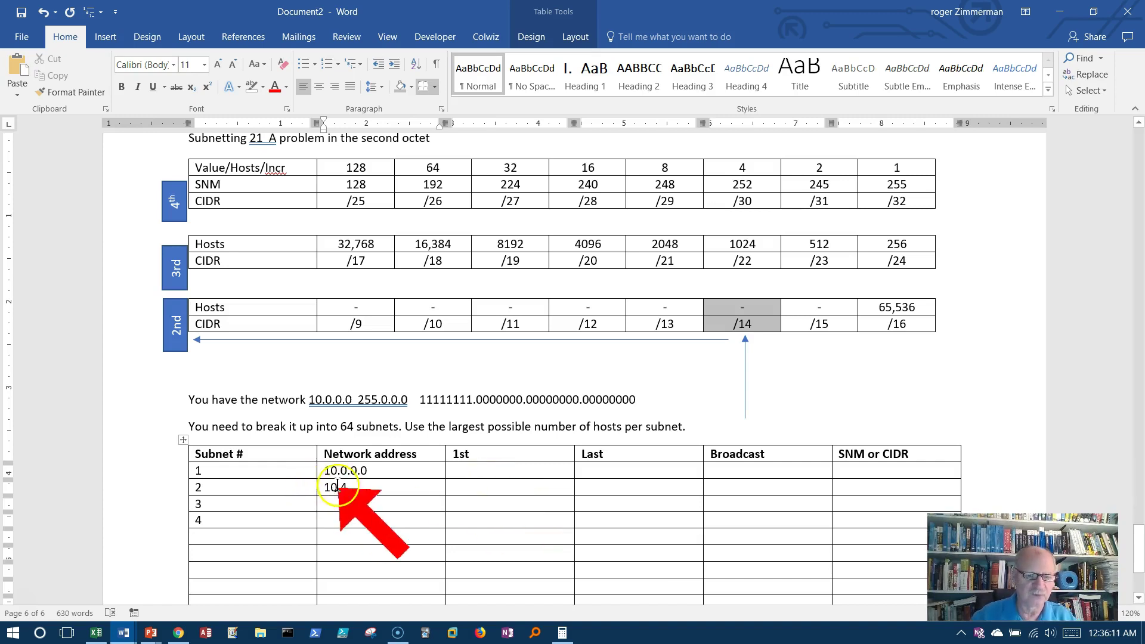
{"action": "type", "text": ".0.0"}
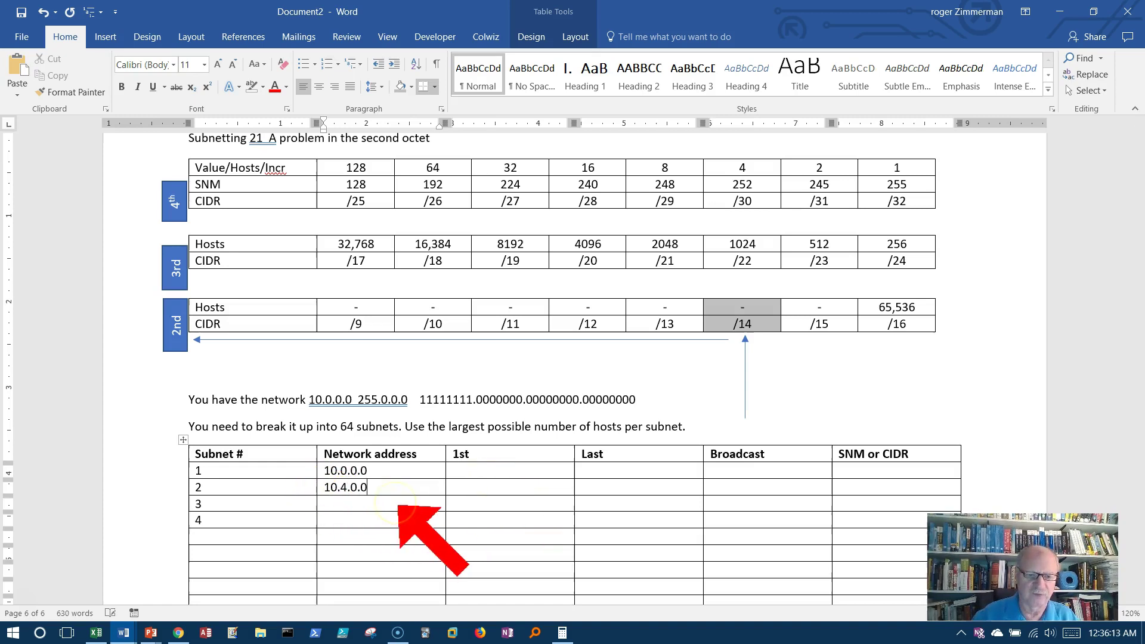
{"action": "left_click", "coordinate": [358, 505]}
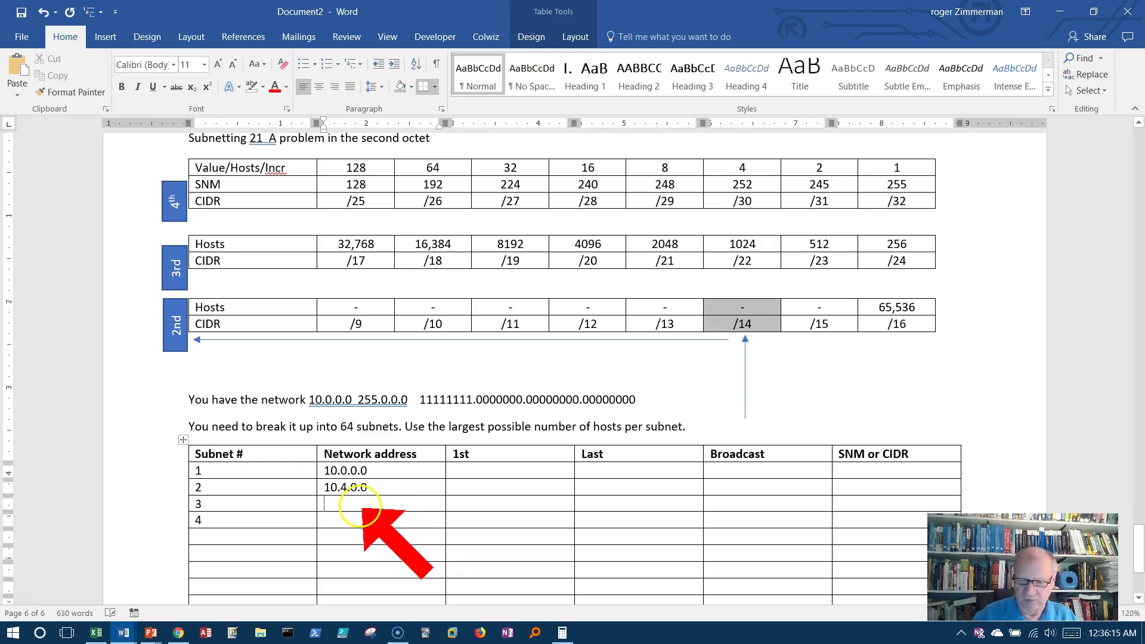
{"action": "type", "text": "10.8.0.0"}
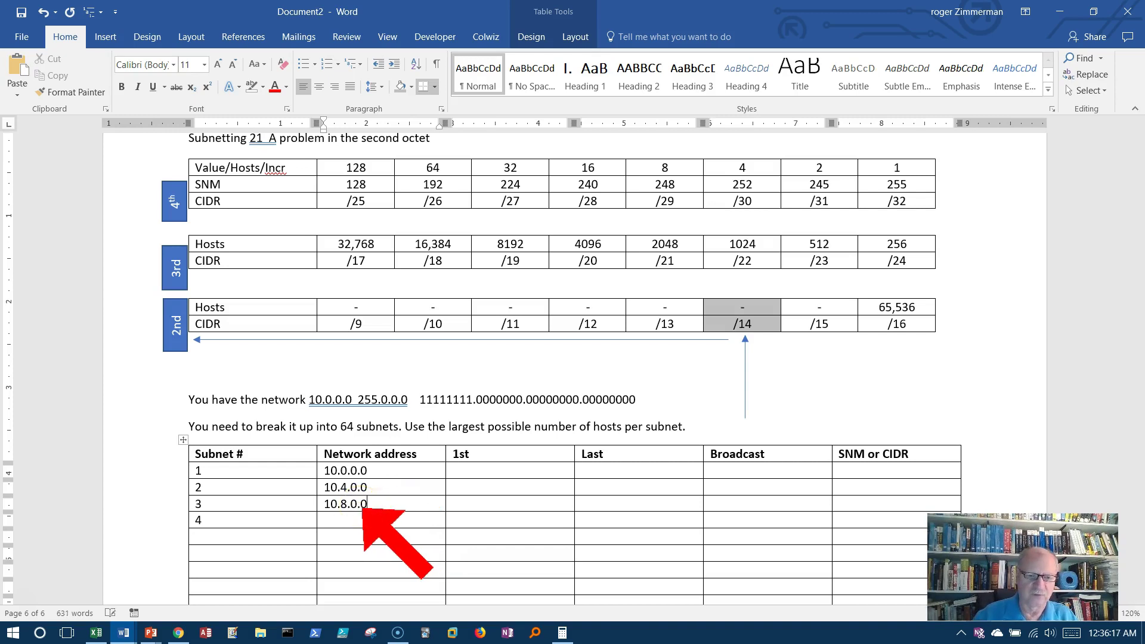
{"action": "left_click", "coordinate": [329, 521]}
{"action": "type", "text": "10.12.0.0"}
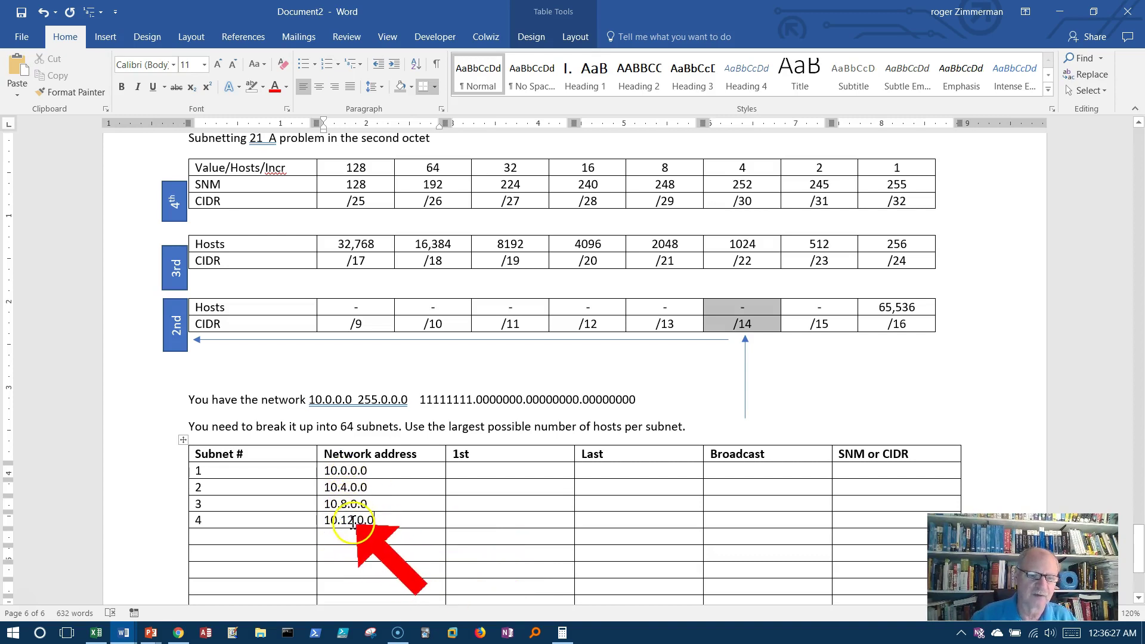
- Add 10.16.0.0 in the Network address column of the row below subnet 4 and make it bold
{"action": "double_click", "coordinate": [348, 521]}
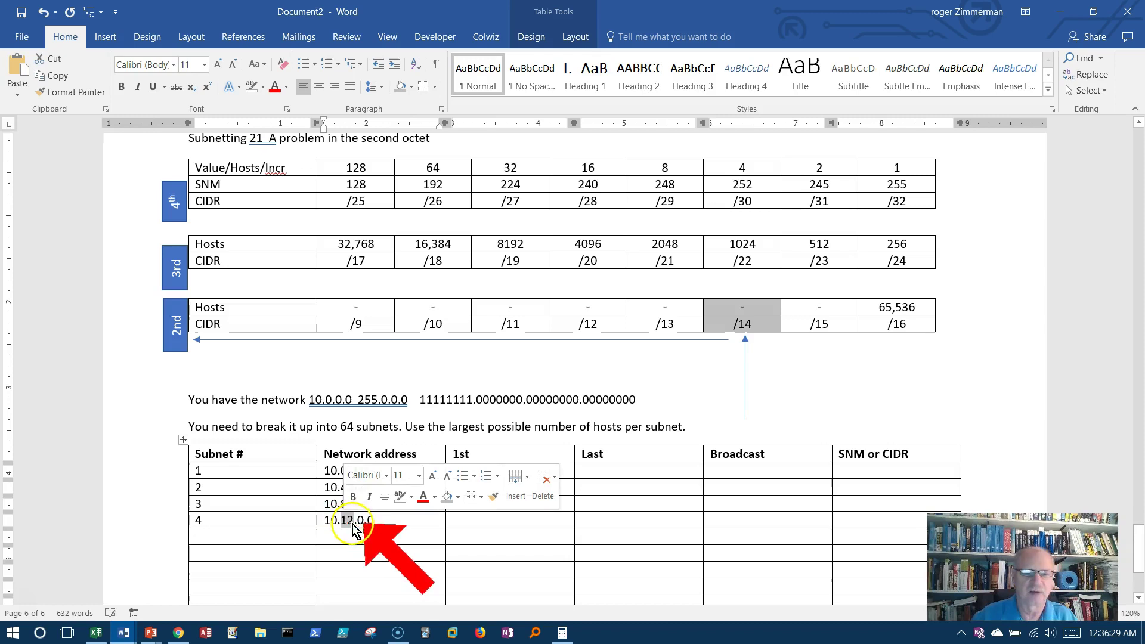
{"action": "left_click", "coordinate": [337, 504]}
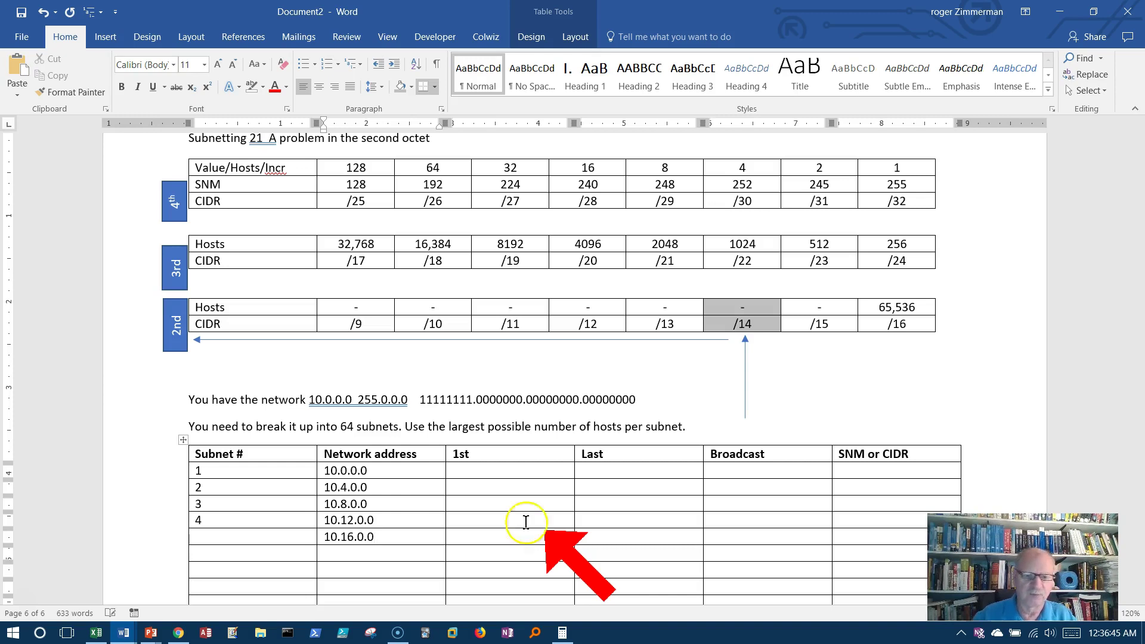
{"action": "left_click_drag", "start_coordinate": [340, 538], "coordinate": [310, 539]}
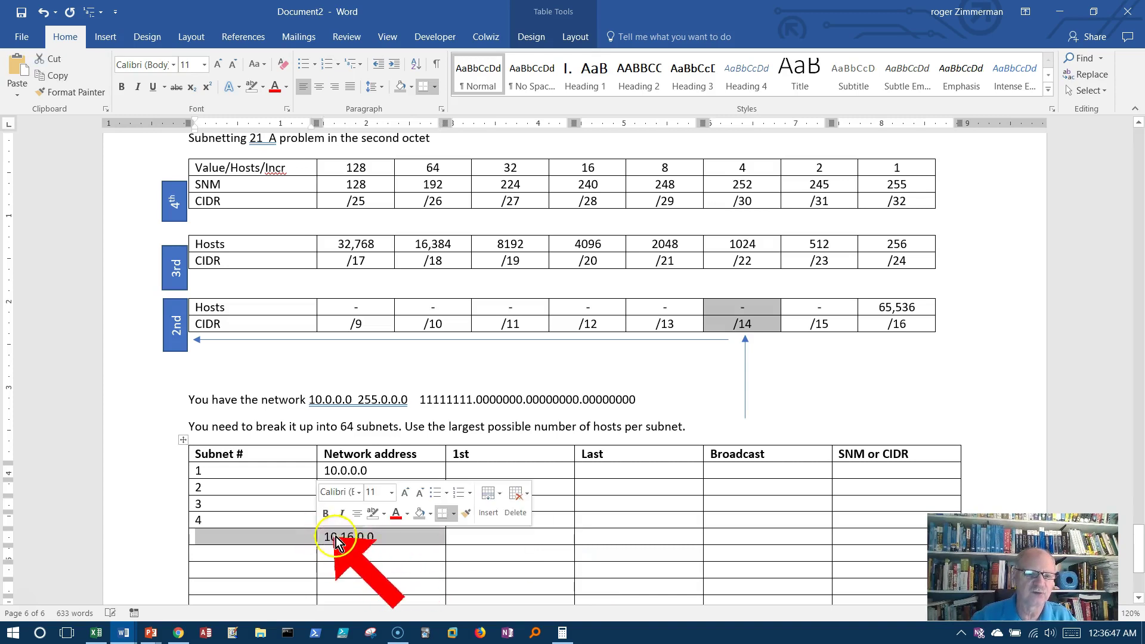
{"action": "left_click", "coordinate": [121, 86]}
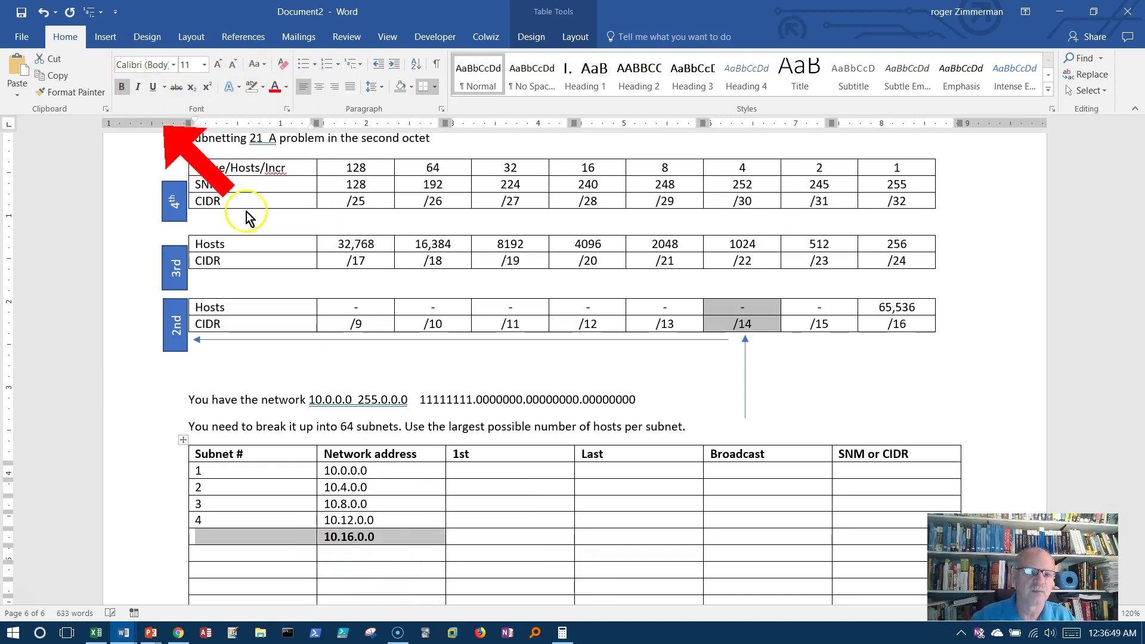
{"action": "left_click", "coordinate": [480, 548]}
{"action": "left_click", "coordinate": [752, 552]}
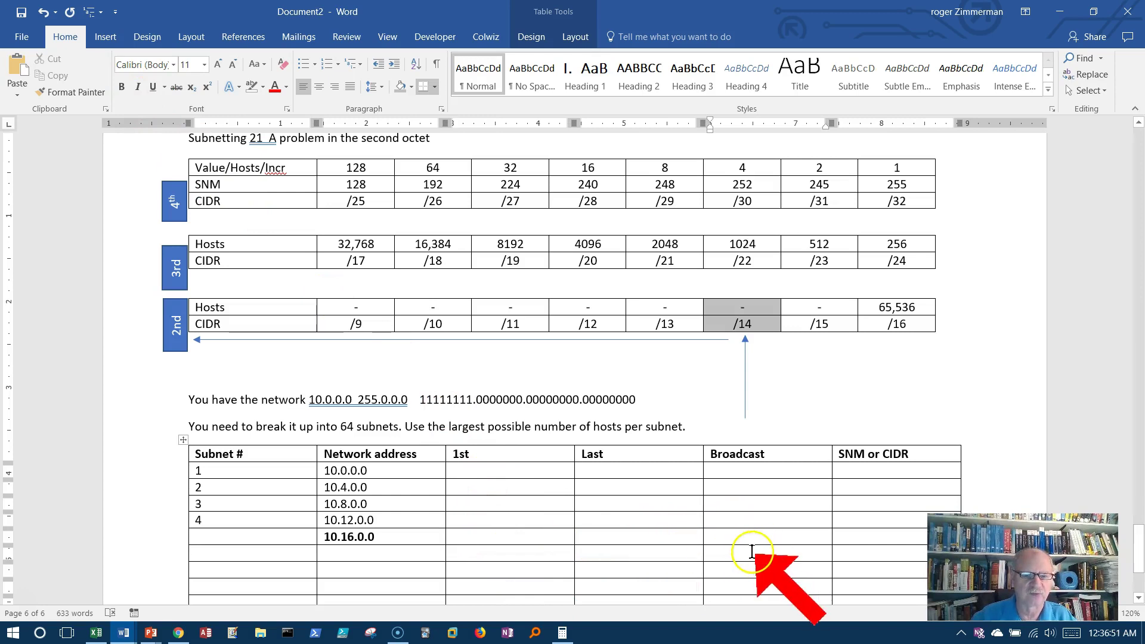
- Fill the 1st column for subnets 1 to 4 with 10.0.0.1, 10.4.0.1, 10.8.0.1 and 10.12.0.1
{"action": "left_click", "coordinate": [460, 471]}
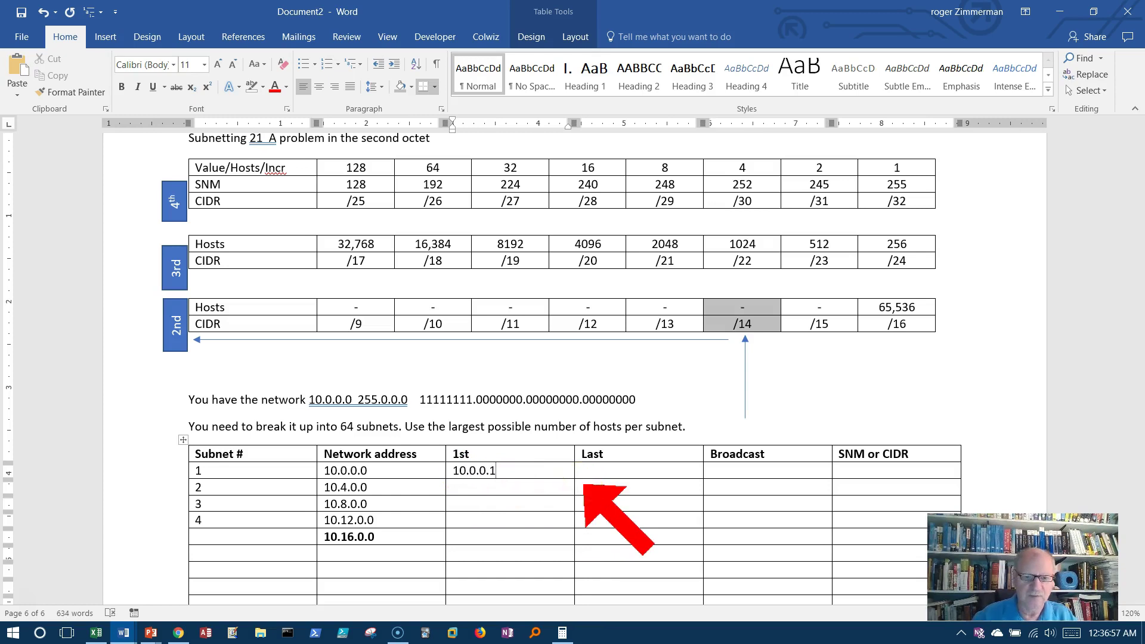
{"action": "left_click", "coordinate": [470, 487]}
{"action": "type", "text": "10.4.0."}
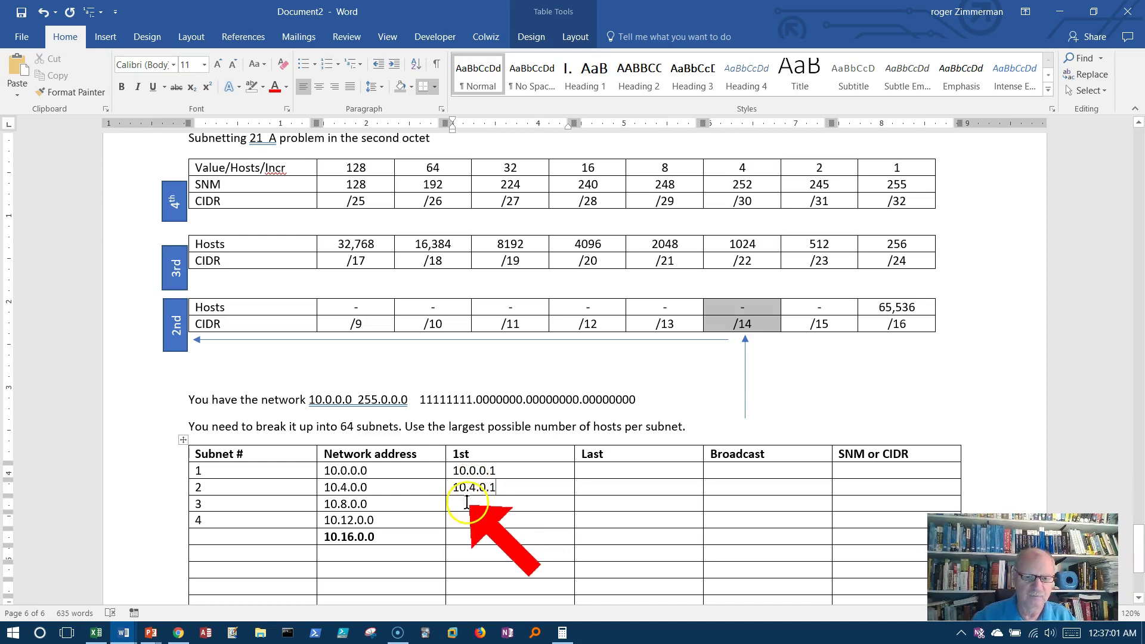
{"action": "type", "text": "108.0.1"}
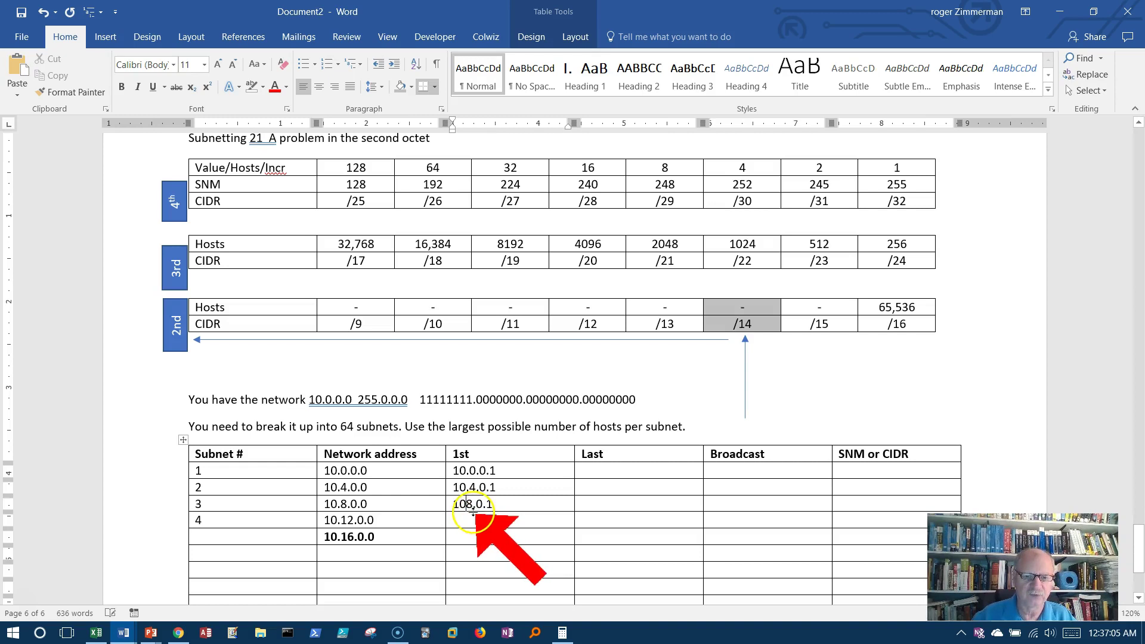
{"action": "type", "text": "."}
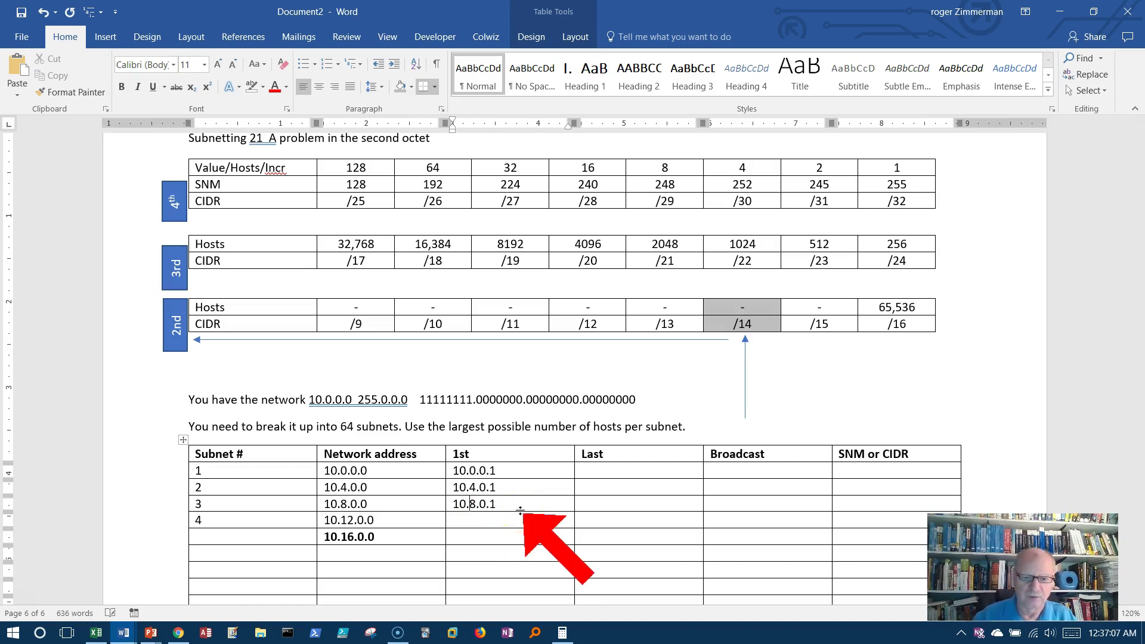
{"action": "scroll", "coordinate": [513, 477], "scroll_direction": "up", "scroll_amount": 1}
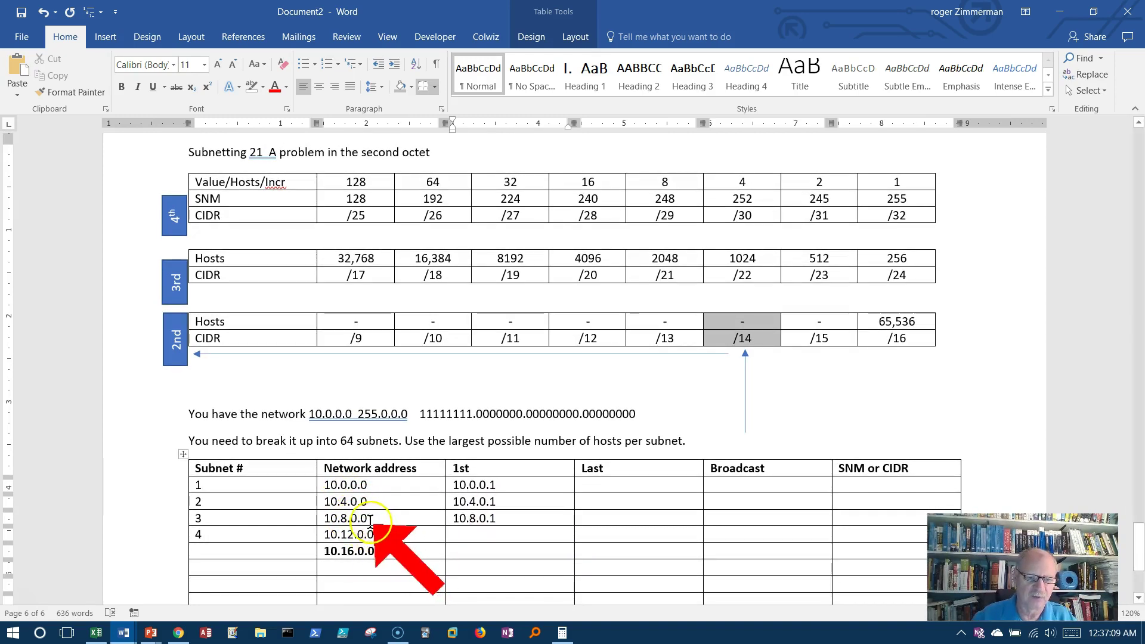
{"action": "left_click", "coordinate": [458, 536]}
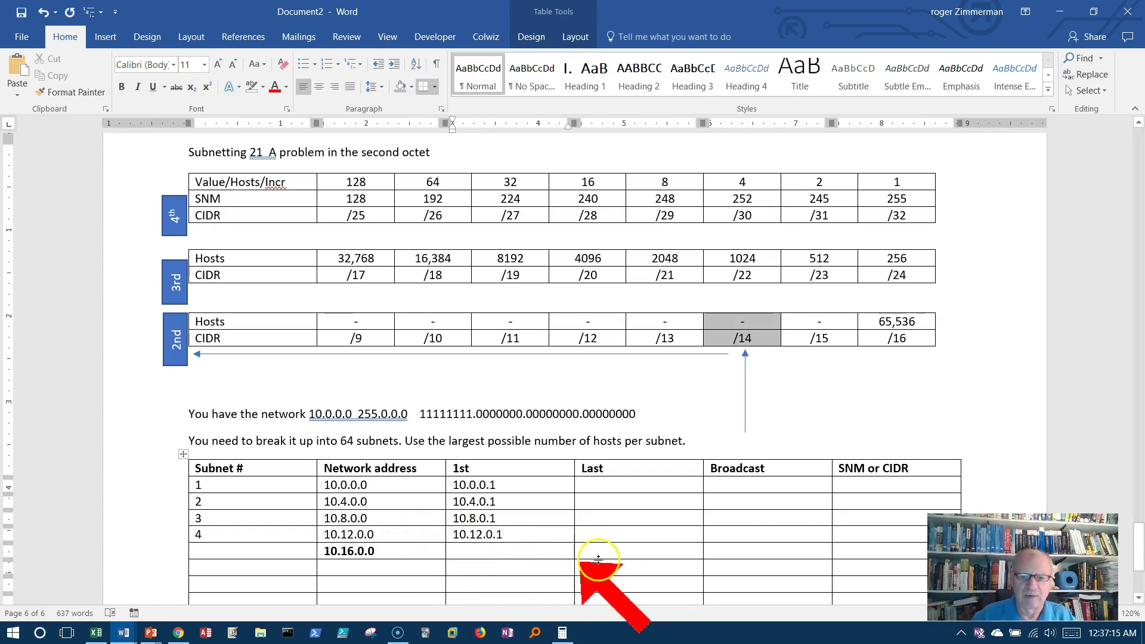
- Fill the Broadcast column from subnet 4 up to subnet 1 with 10.15.255.255, 10.11.255.255, 10.7.255.255 and 10.3.255.255
{"action": "left_click", "coordinate": [752, 537]}
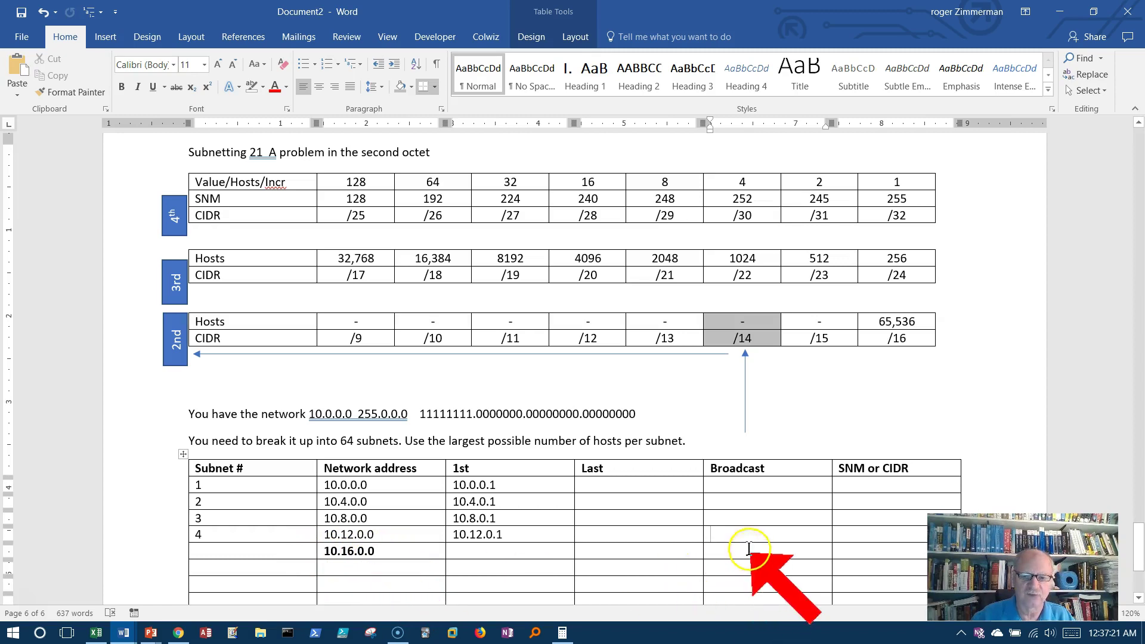
{"action": "type", "text": "10.15.255.255"}
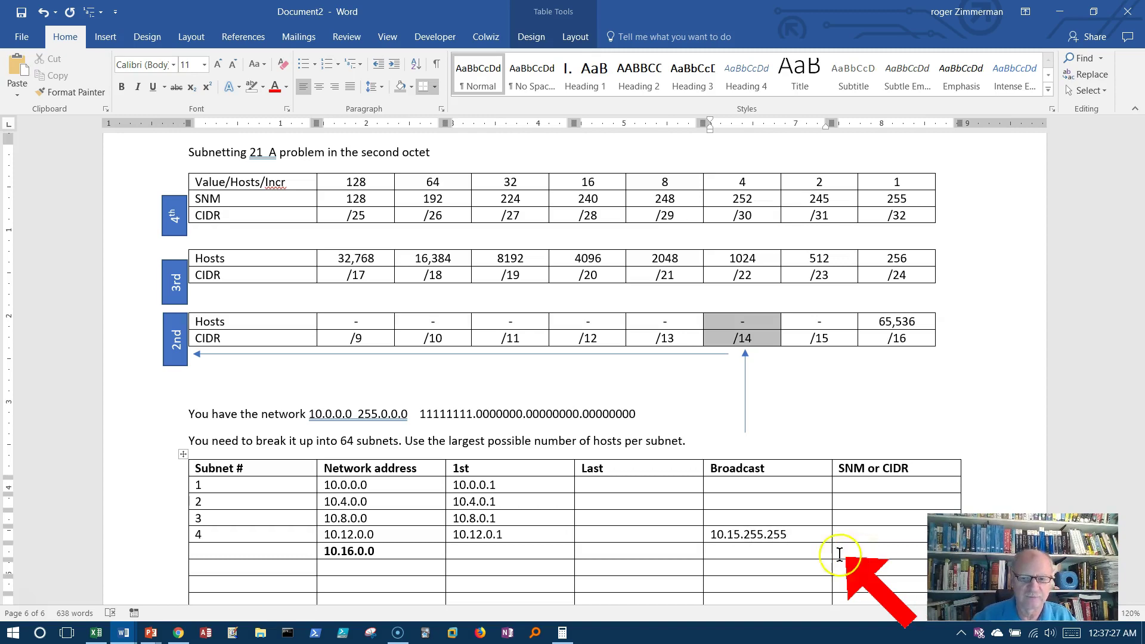
{"action": "left_click", "coordinate": [450, 561]}
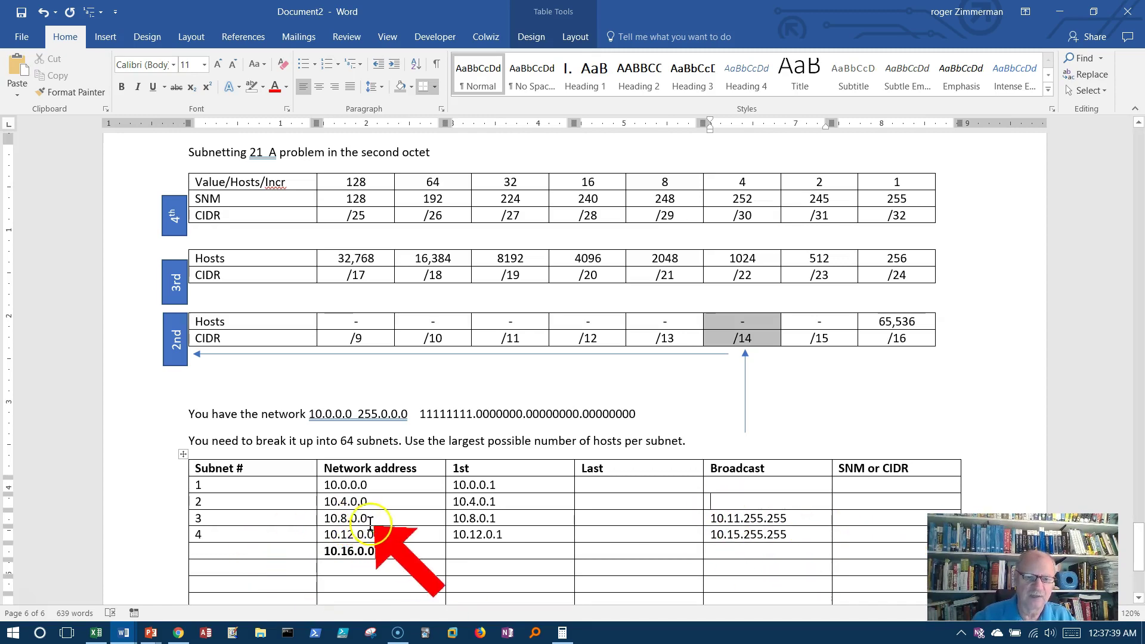
{"action": "left_click", "coordinate": [814, 502]}
{"action": "type", "text": "10.7.255.255"}
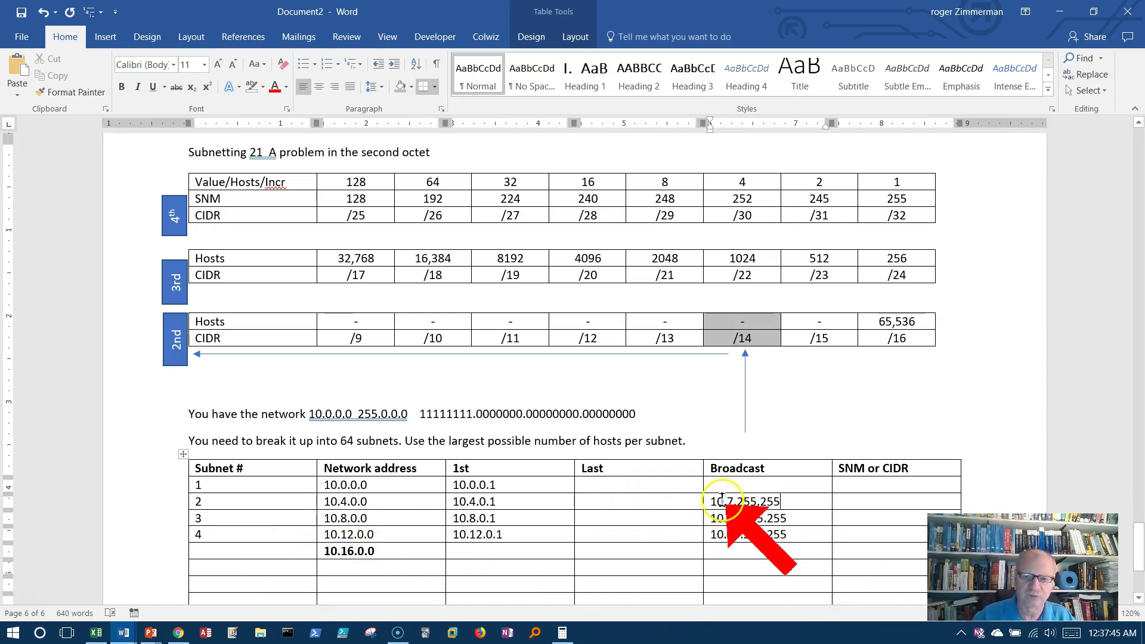
{"action": "left_click", "coordinate": [744, 483]}
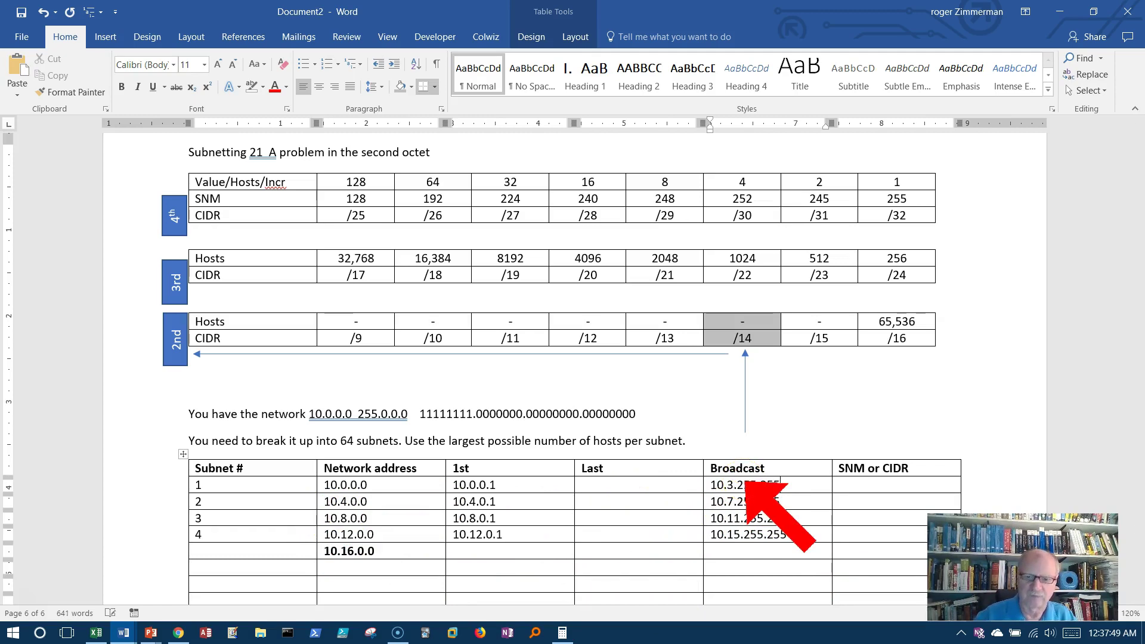
- Fill the Last column for subnets 1 to 4 with 10.3.255.254, 10.7.255.254, 10.11.254.254 and 10.15.255.254
{"action": "left_click", "coordinate": [599, 485]}
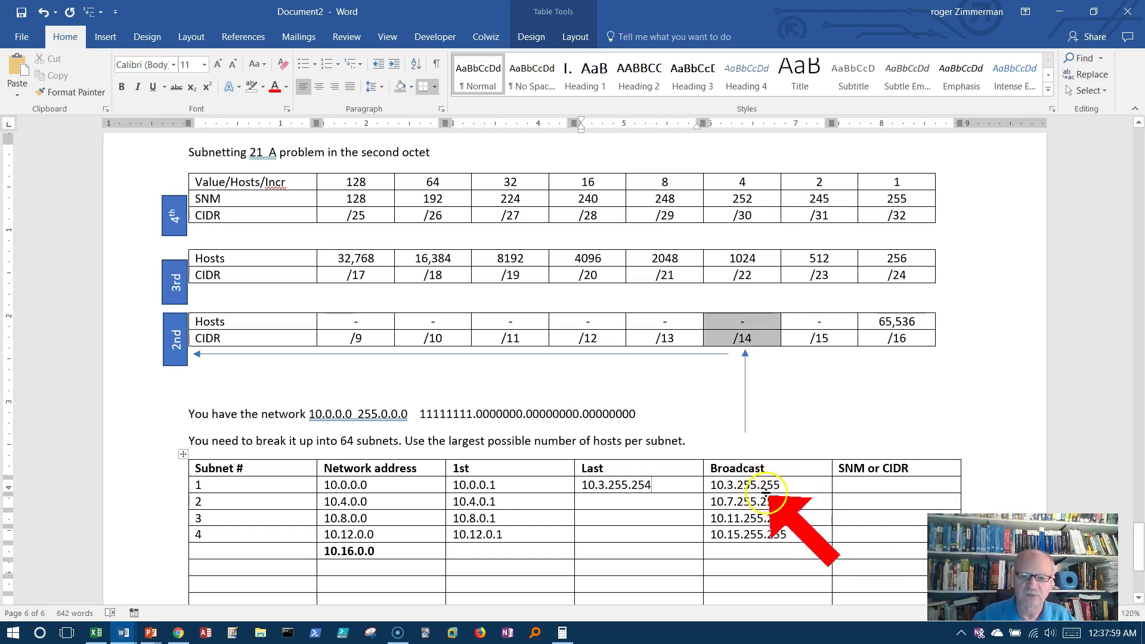
{"action": "left_click", "coordinate": [596, 501]}
{"action": "type", "text": "10.7.255.254"}
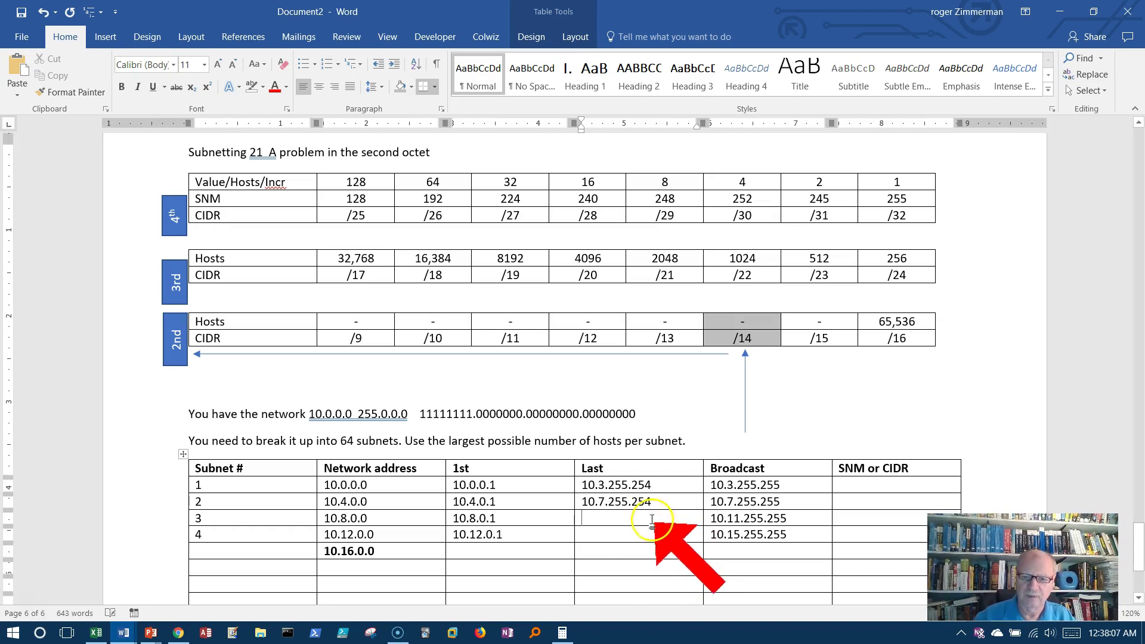
{"action": "left_click", "coordinate": [627, 524]}
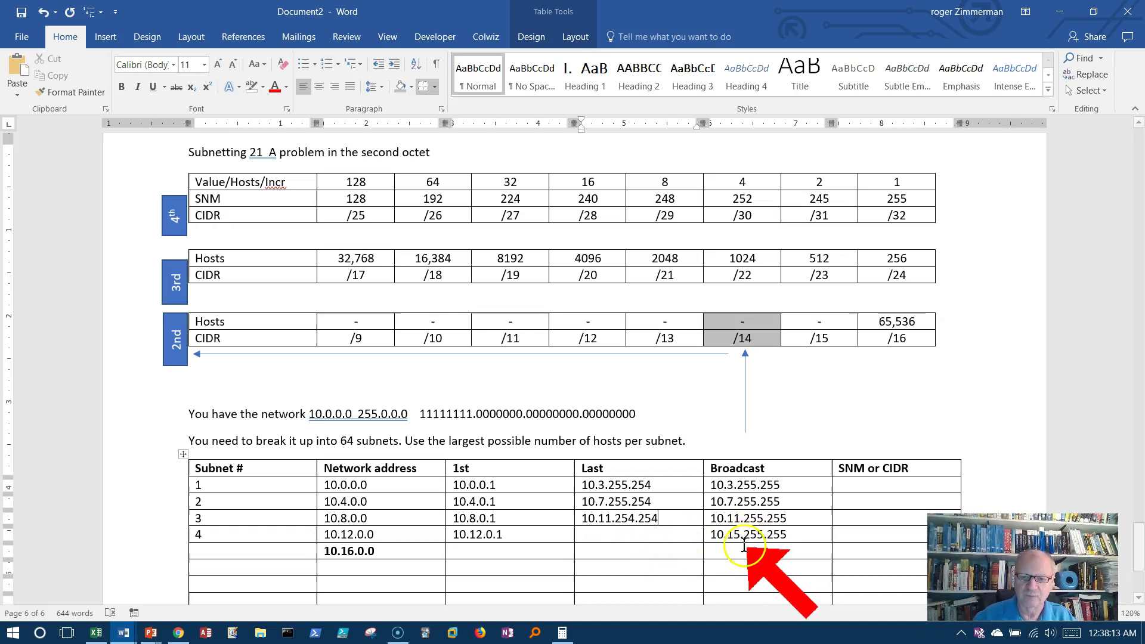
{"action": "left_click", "coordinate": [615, 534]}
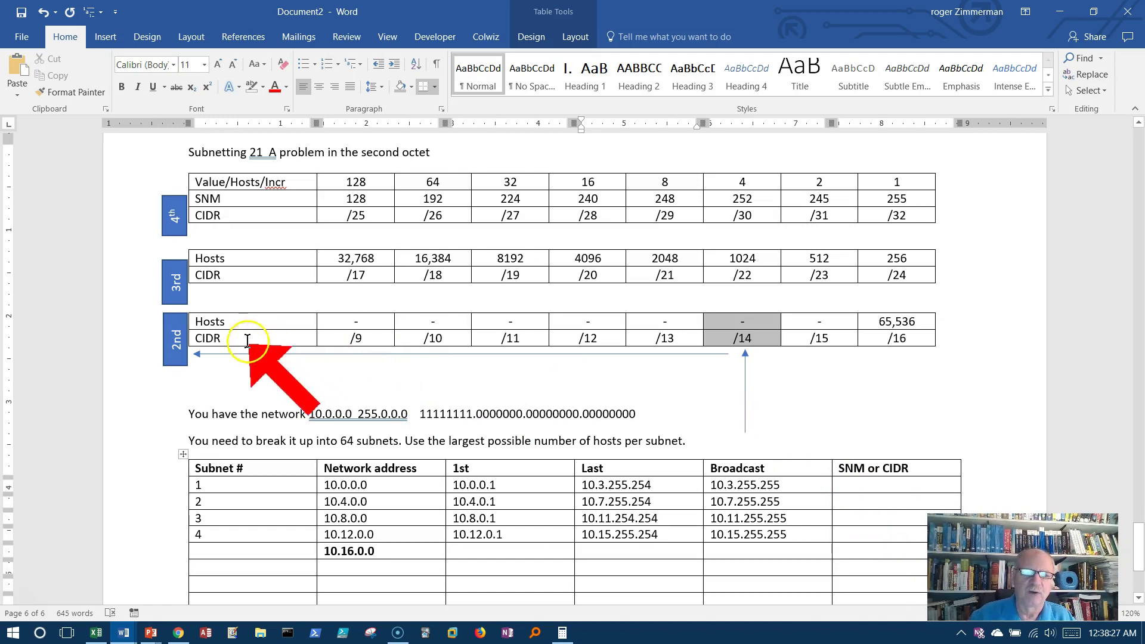
- In the SNM or CIDR column, enter /14 for subnet 1 and 255.252.0.0 for subnets 2, 3 and 4
{"action": "left_click", "coordinate": [846, 486]}
{"action": "type", "text": "/14"}
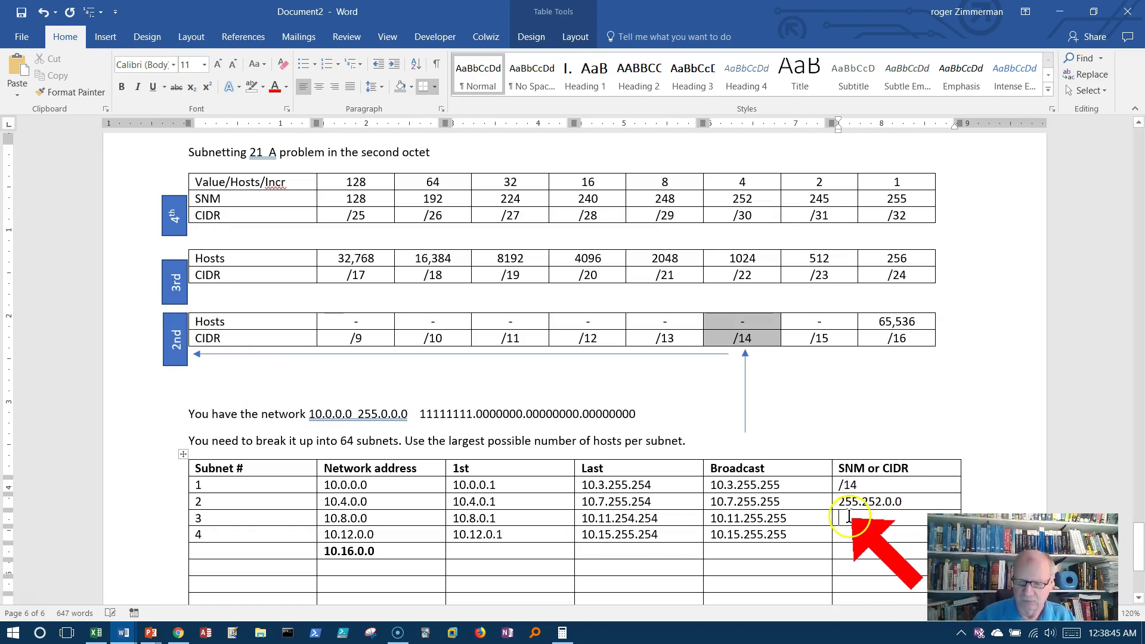
{"action": "type", "text": "255.252"}
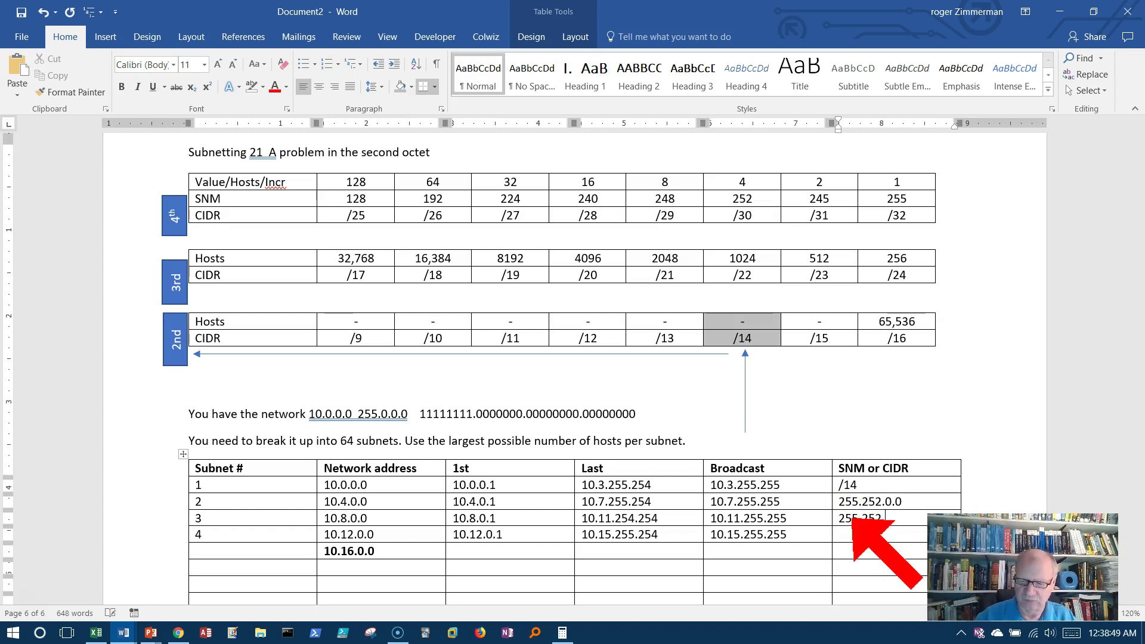
{"action": "type", "text": ".0.0"}
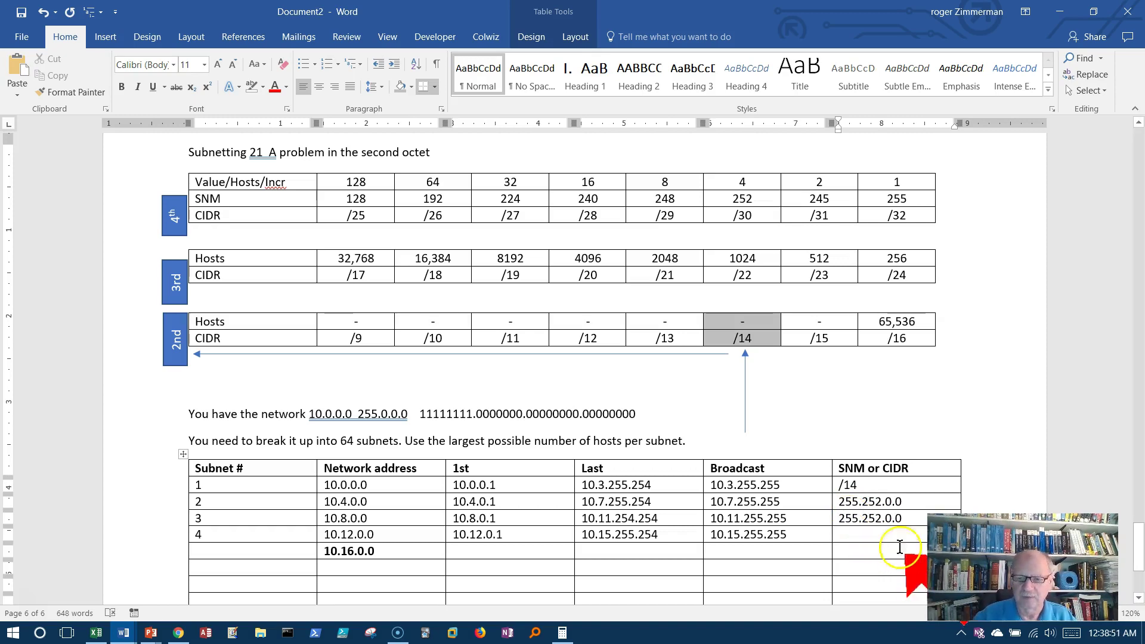
{"action": "left_click", "coordinate": [846, 537]}
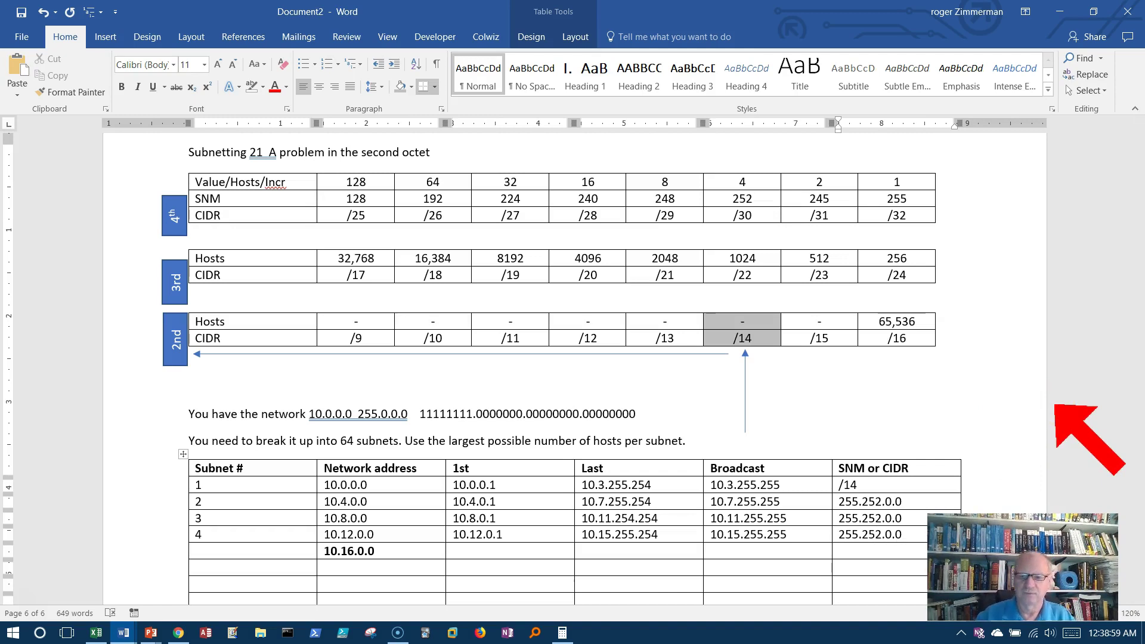
- Delete the bold 10.16.0.0 entry from the row below subnet 4
{"action": "left_click", "coordinate": [841, 551]}
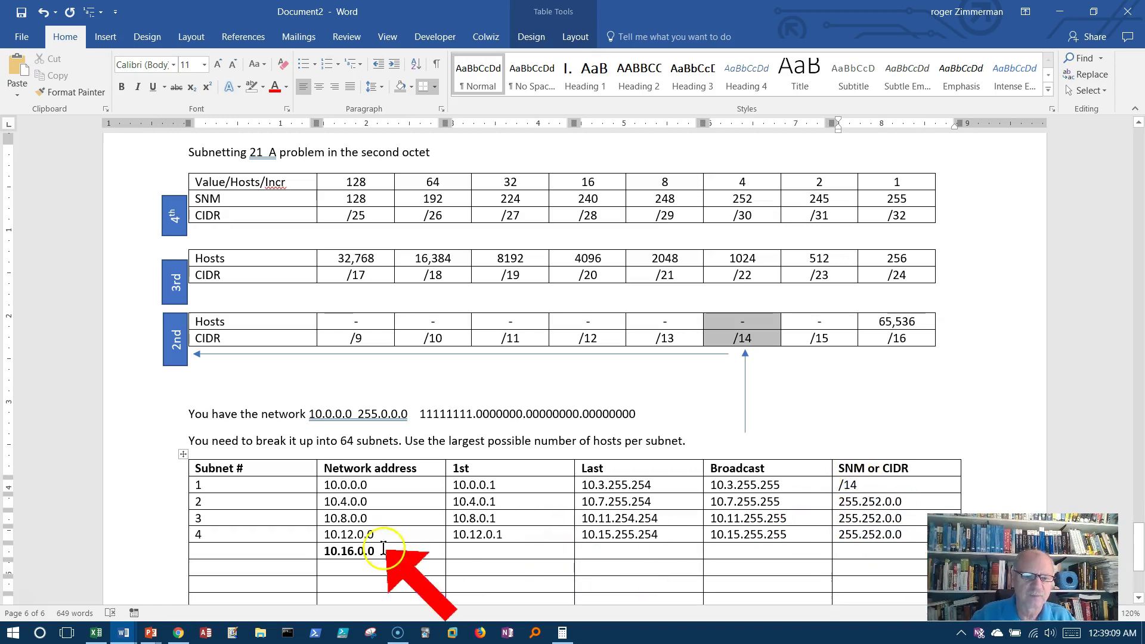
{"action": "left_click_drag", "start_coordinate": [358, 550], "coordinate": [312, 546]}
{"action": "key", "text": "Delete"}
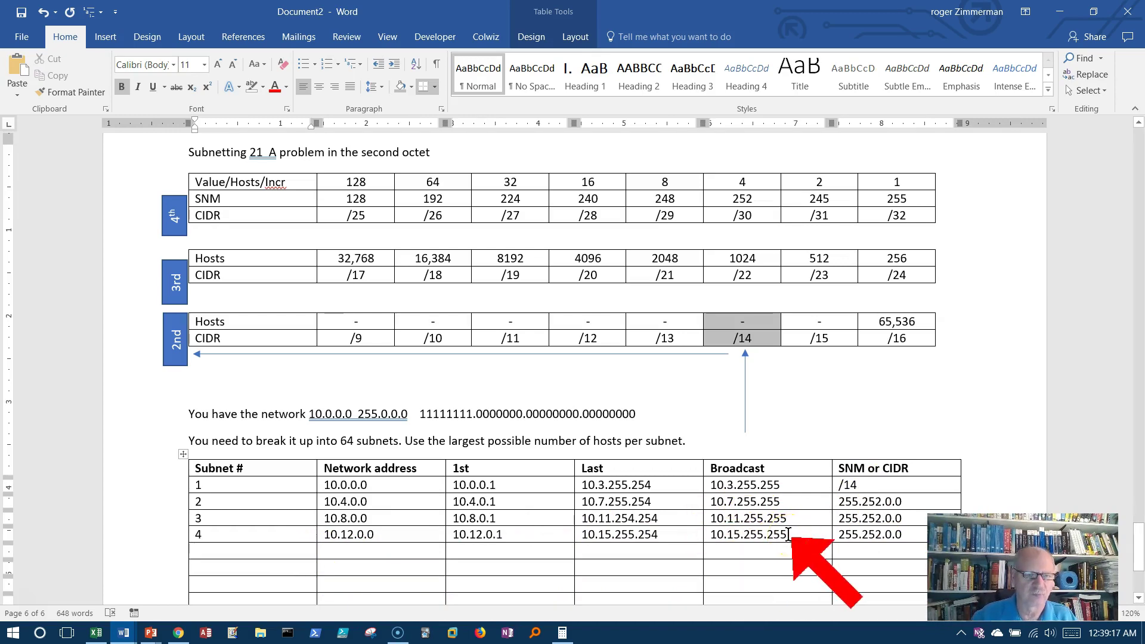
{"action": "scroll", "coordinate": [789, 534], "scroll_direction": "up", "scroll_amount": 5}
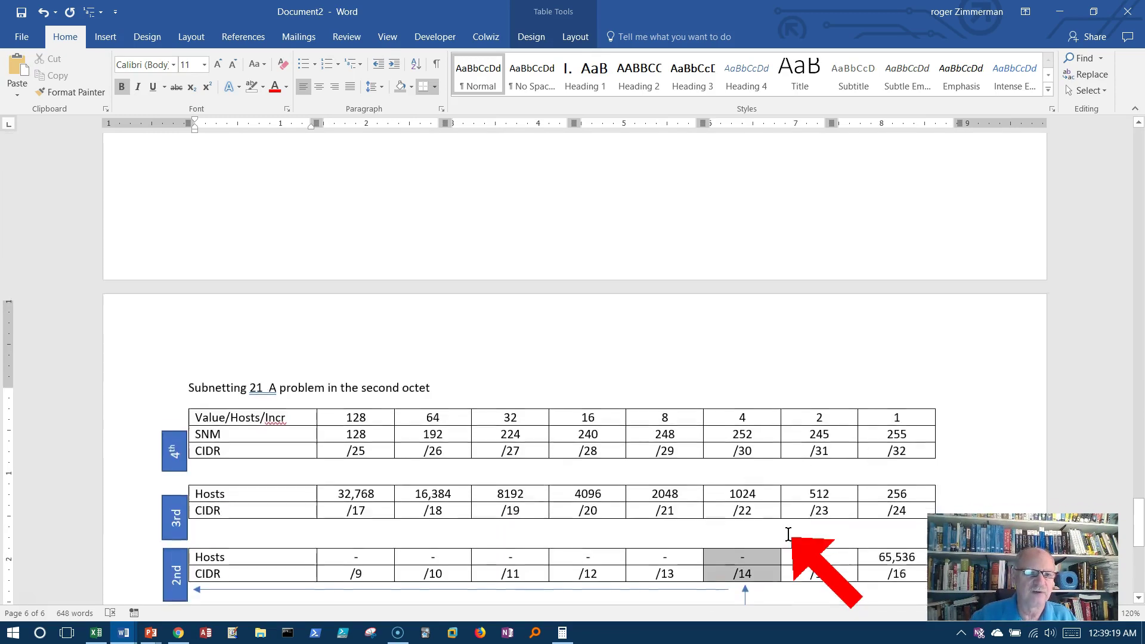
{"action": "scroll", "coordinate": [789, 535], "scroll_direction": "up", "scroll_amount": 5}
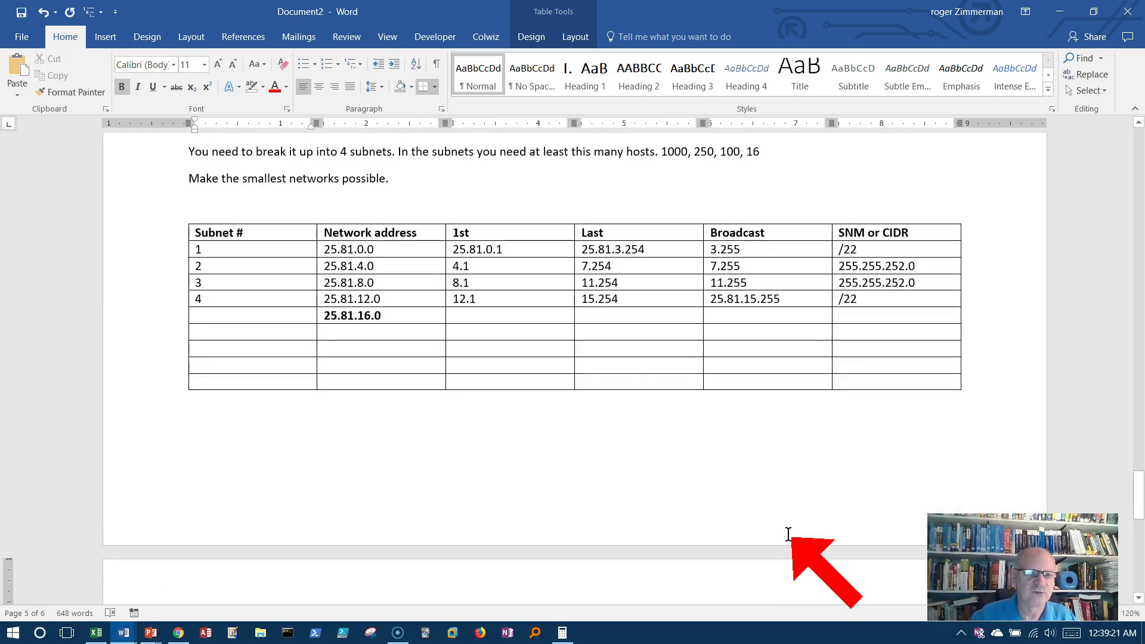
{"action": "scroll", "coordinate": [789, 535], "scroll_direction": "down", "scroll_amount": 10}
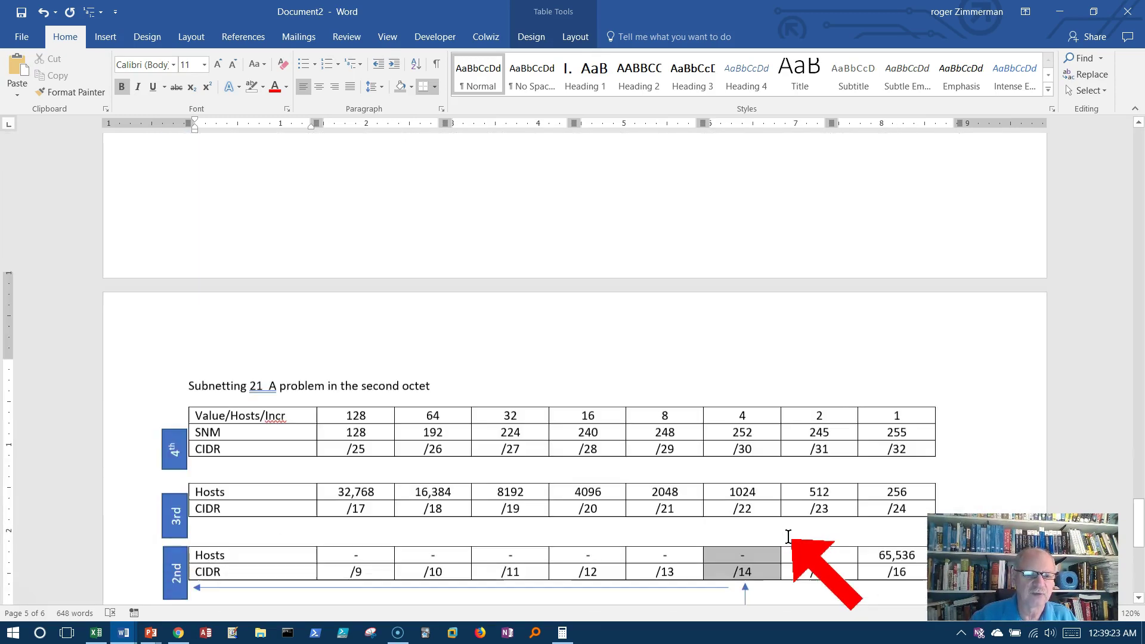
{"action": "scroll", "coordinate": [789, 537], "scroll_direction": "down", "scroll_amount": 2}
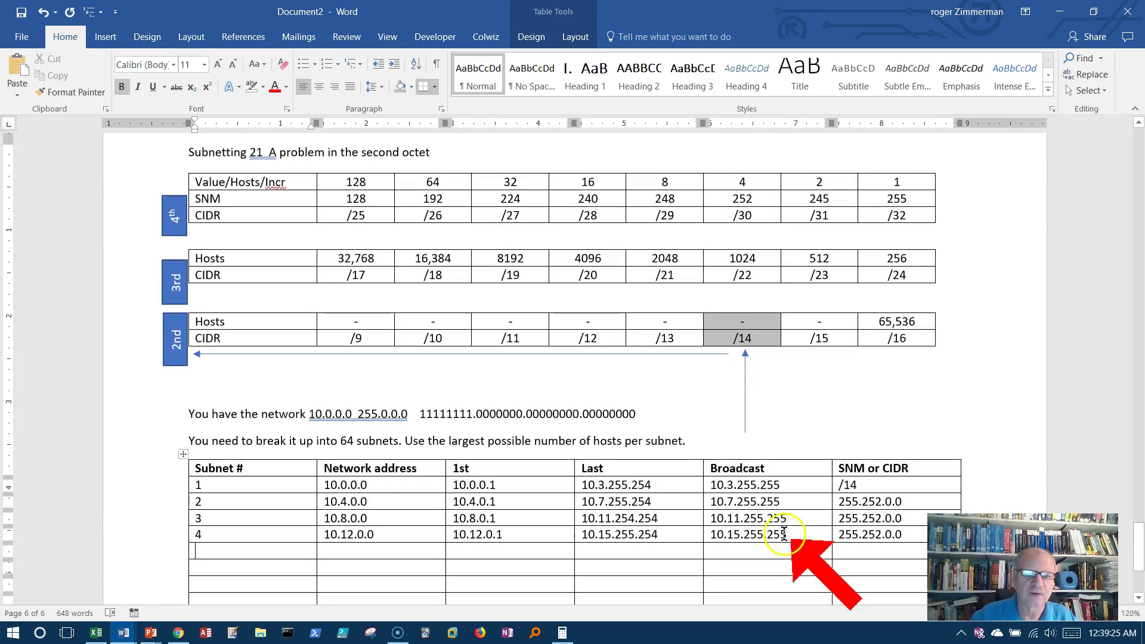